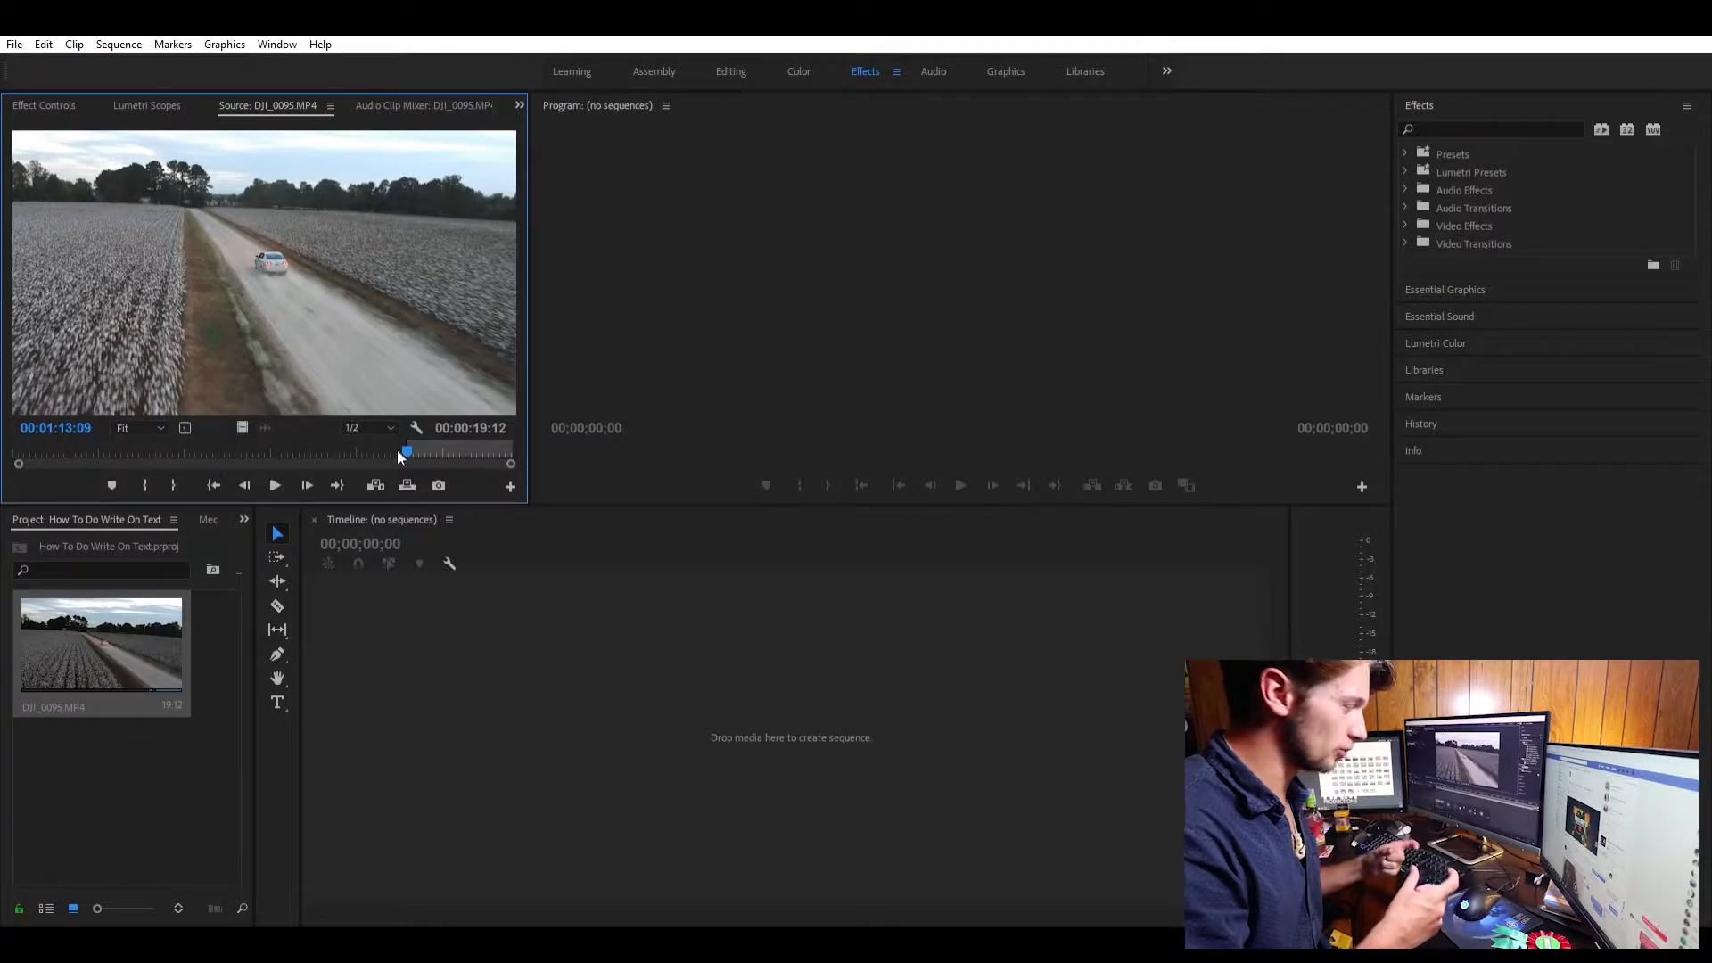
# Preview the DJI_0095.MP4 clip and place it in the empty timeline as a new sequence
pyautogui.click(273, 481)
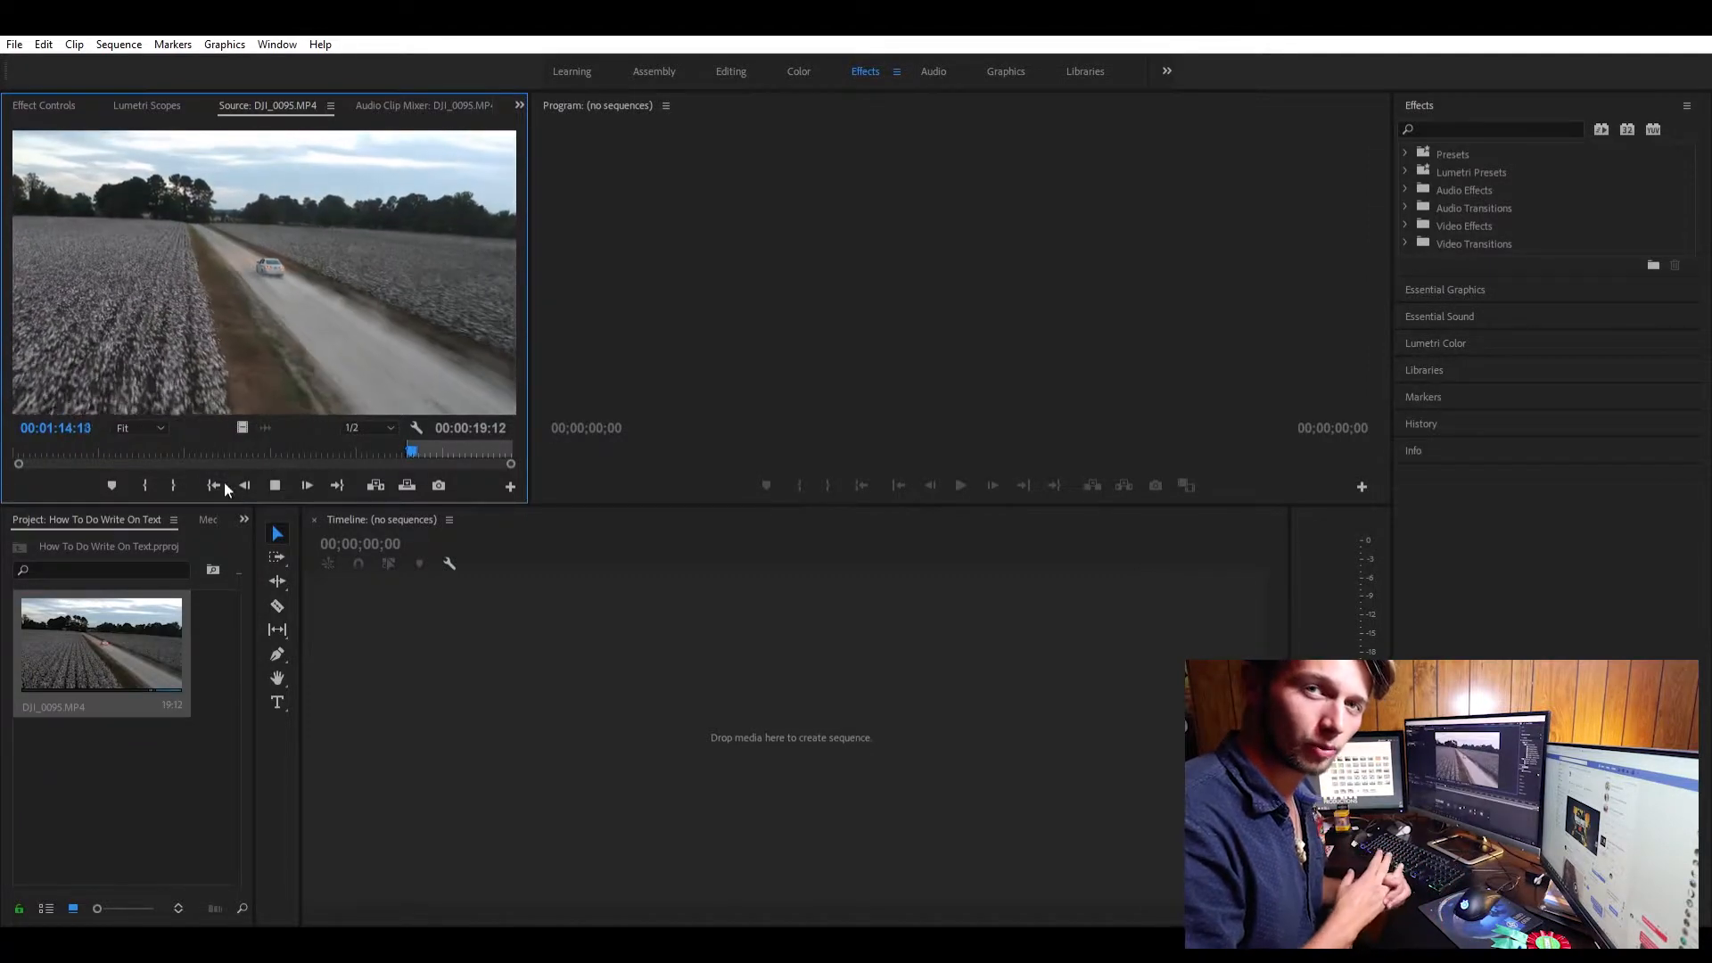
pyautogui.click(174, 473)
pyautogui.moveTo(253, 425); pyautogui.dragTo(515, 754)
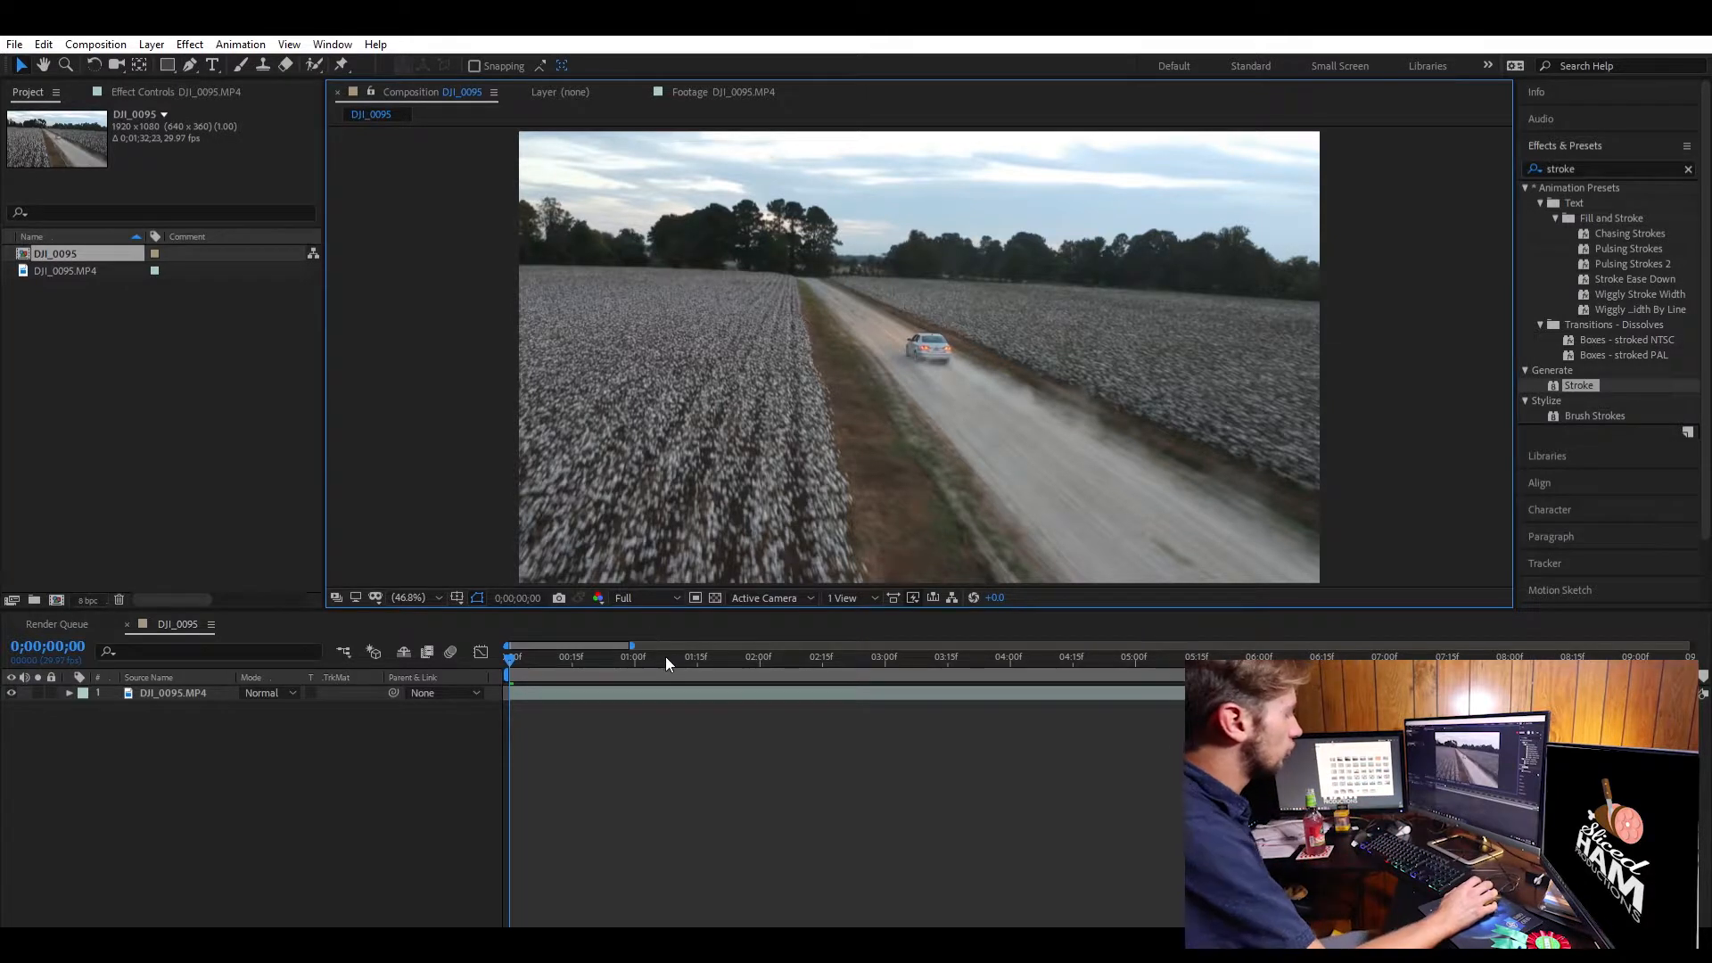
# In the After Effects composition, create a wide text box across the middle of the footage reading "This is Madeira"
pyautogui.click(213, 63)
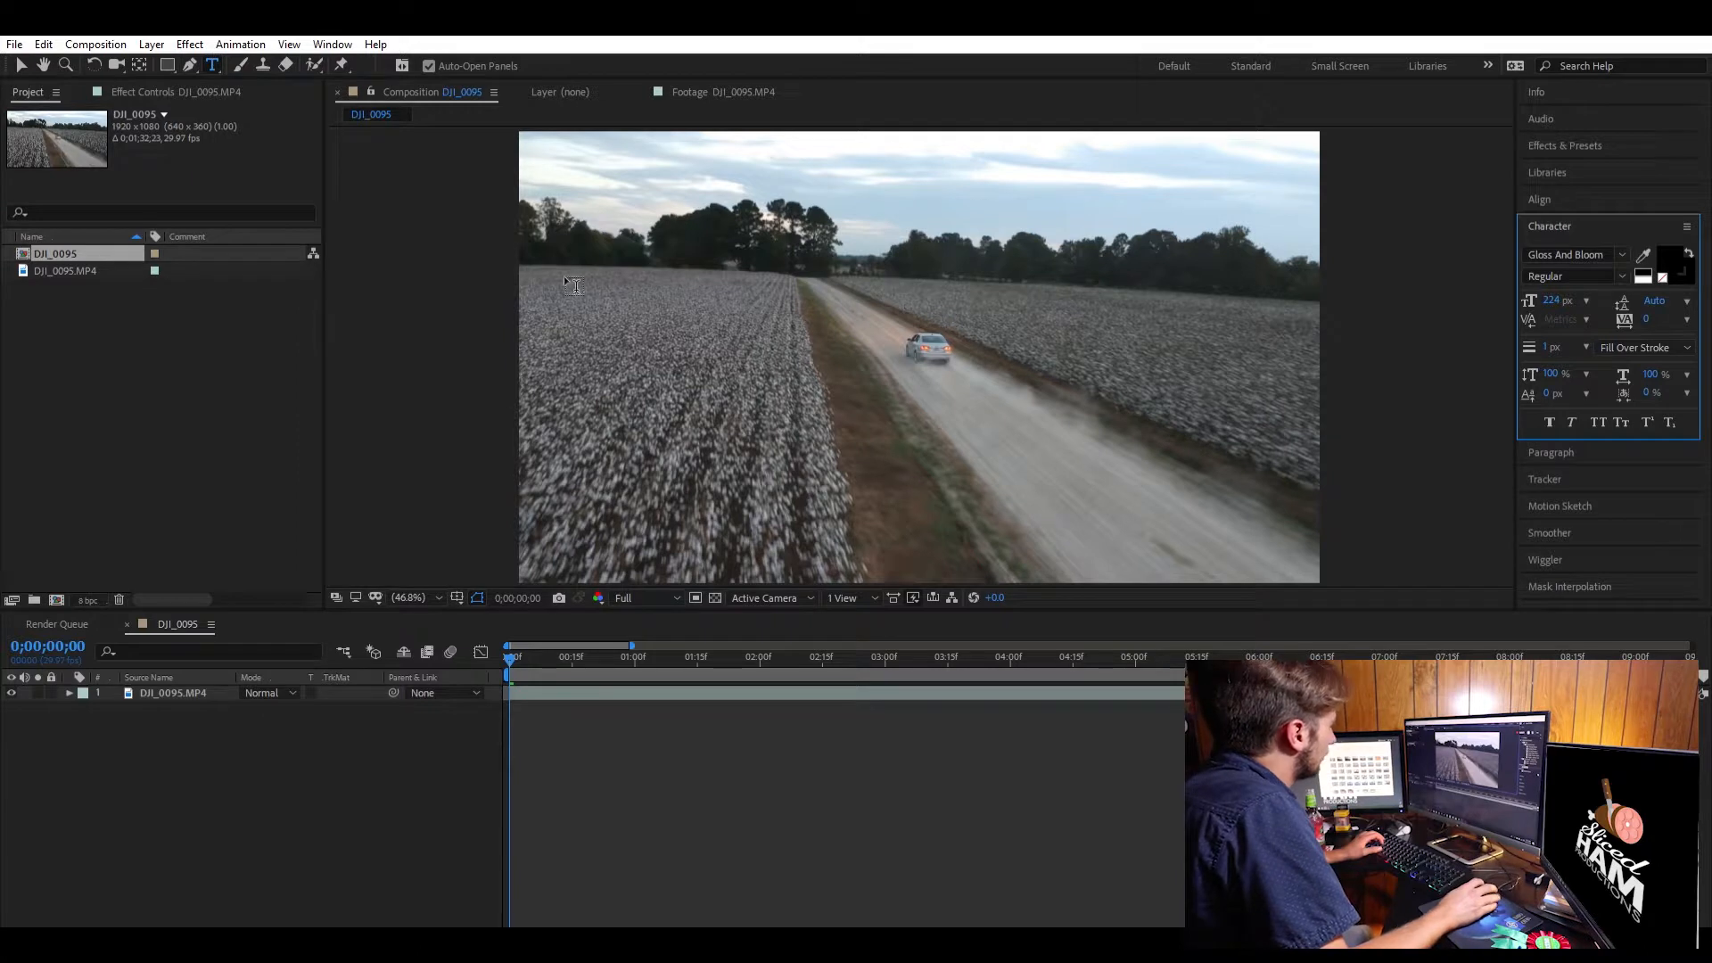
pyautogui.moveTo(547, 272); pyautogui.dragTo(1311, 415)
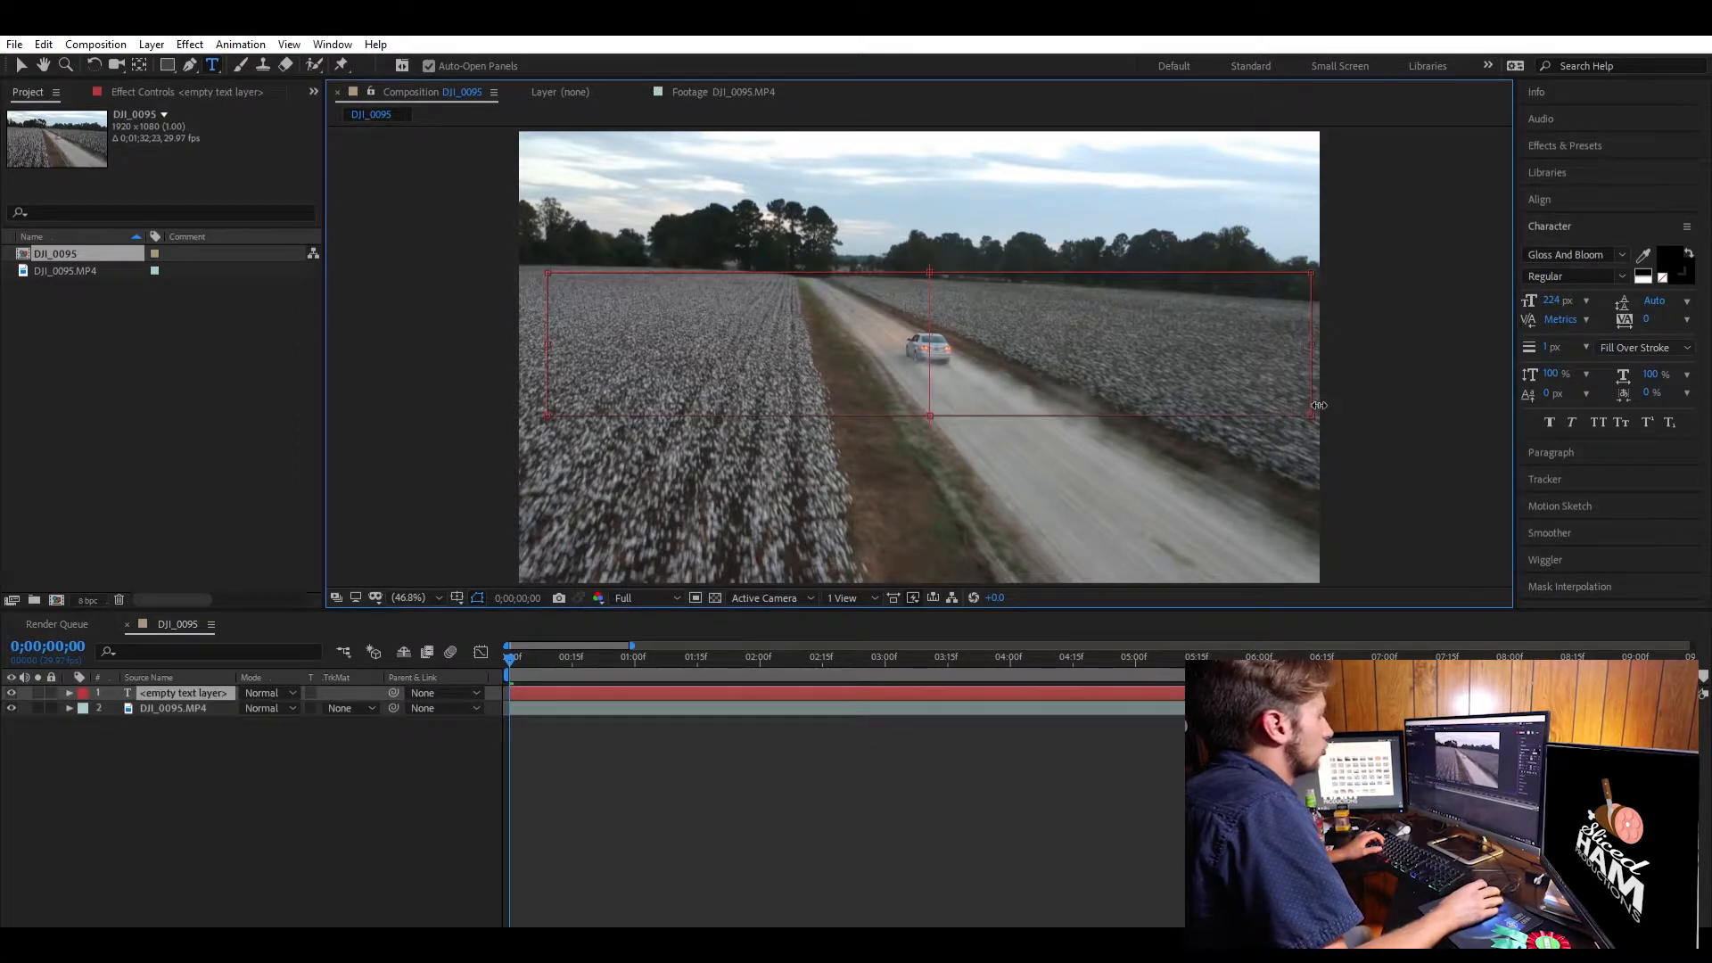
pyautogui.write('Thjis')
pyautogui.press('BackSpace')
pyautogui.press('BackSpace')
pyautogui.press('BackSpace')
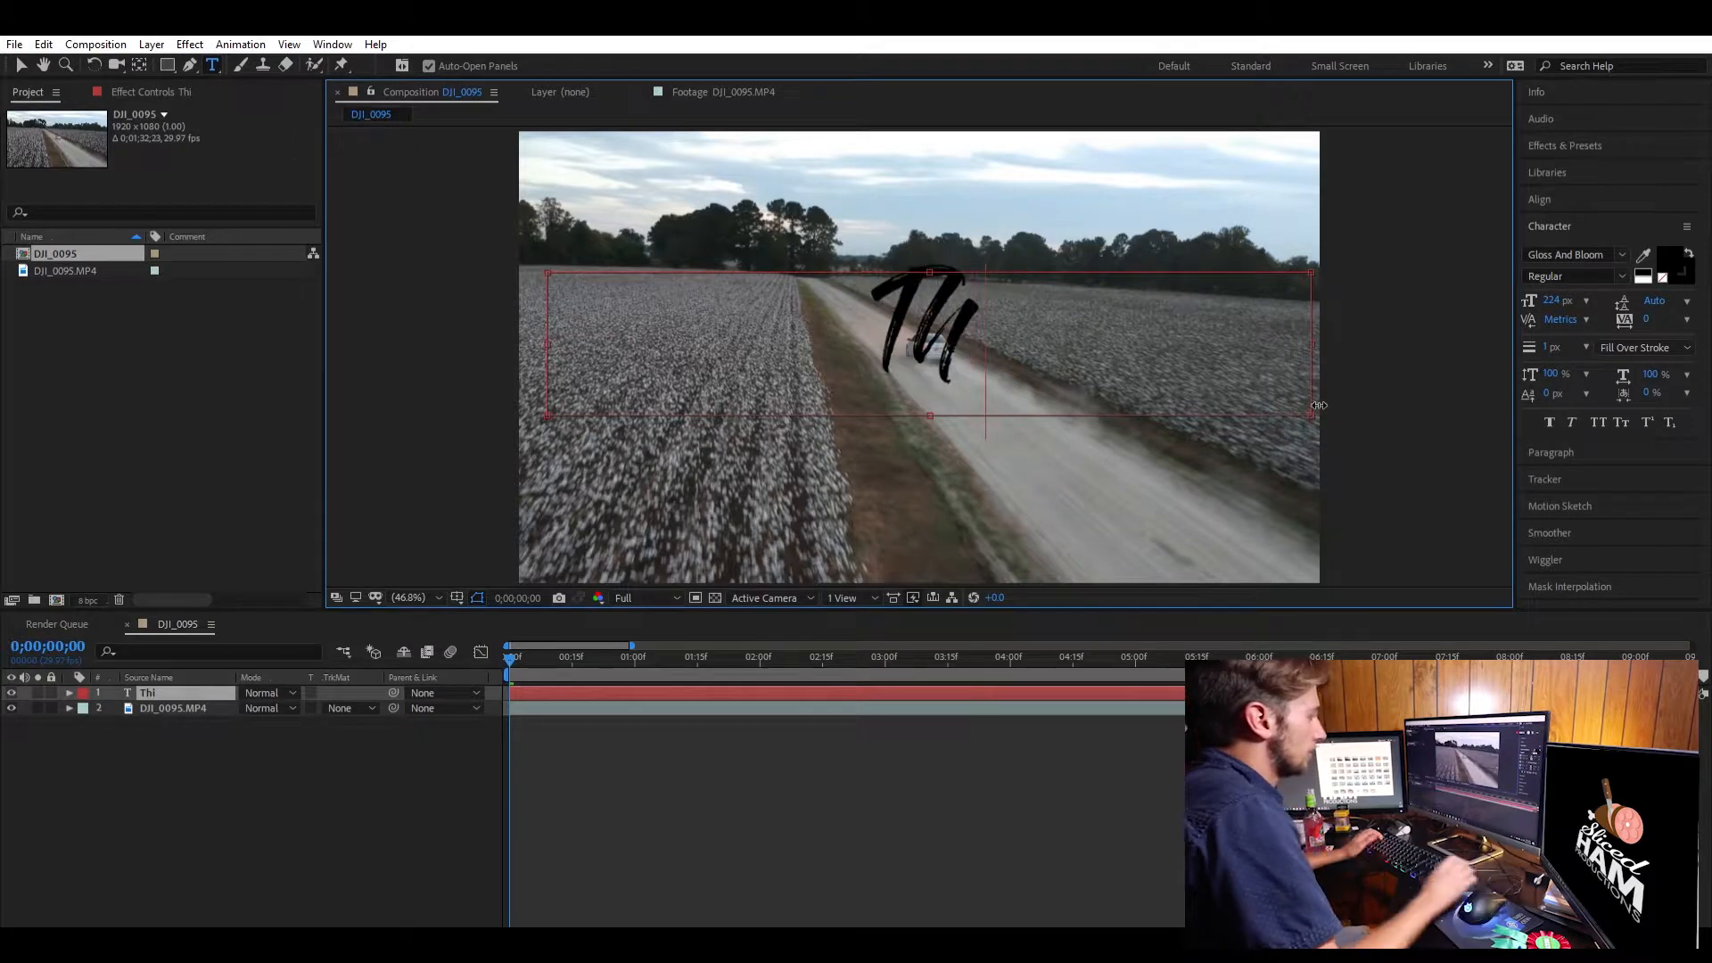
pyautogui.write('is is')
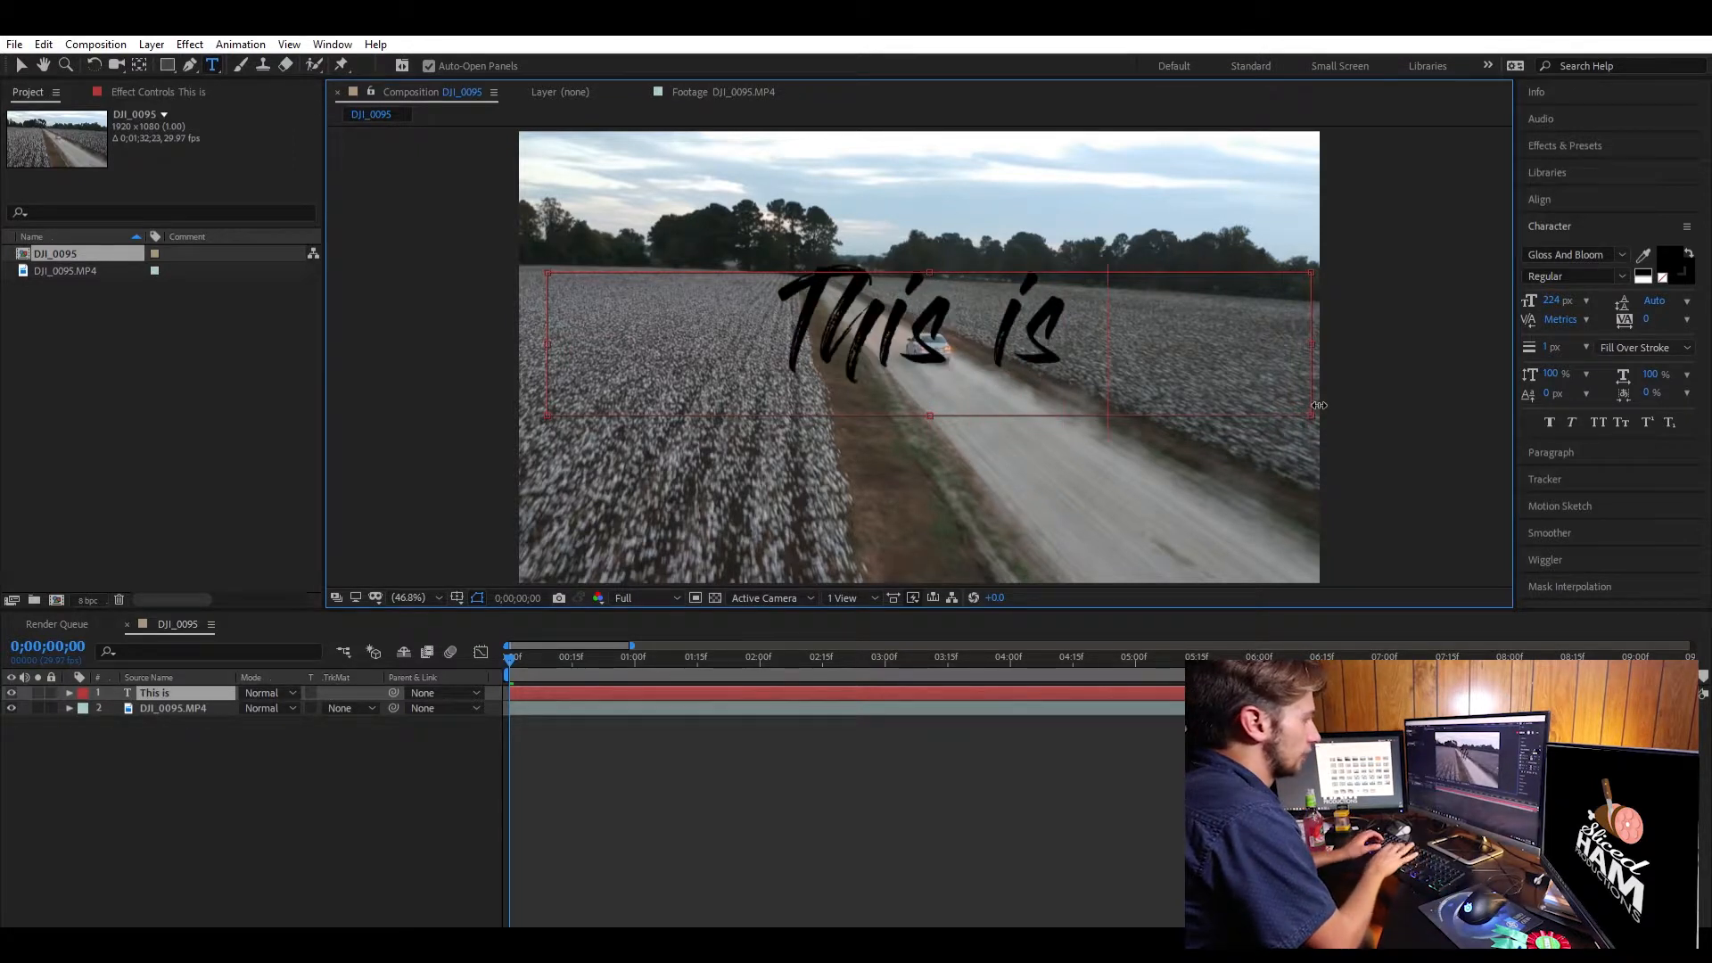
pyautogui.write(' Madeira')
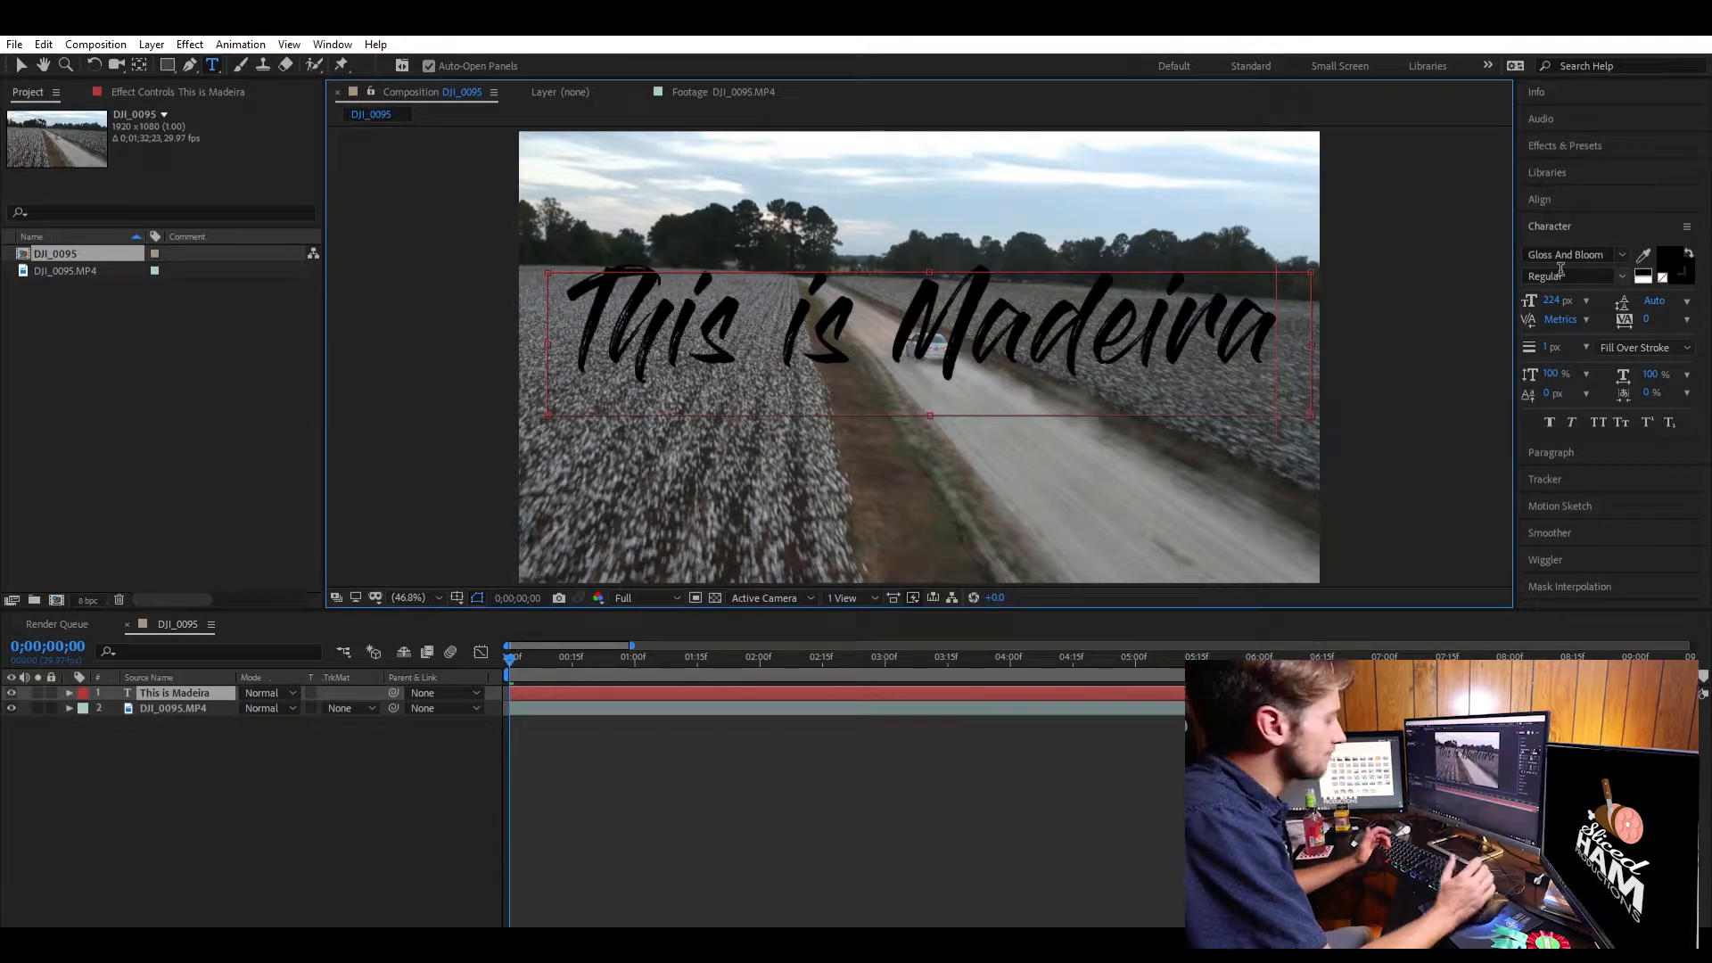
pyautogui.write('-')
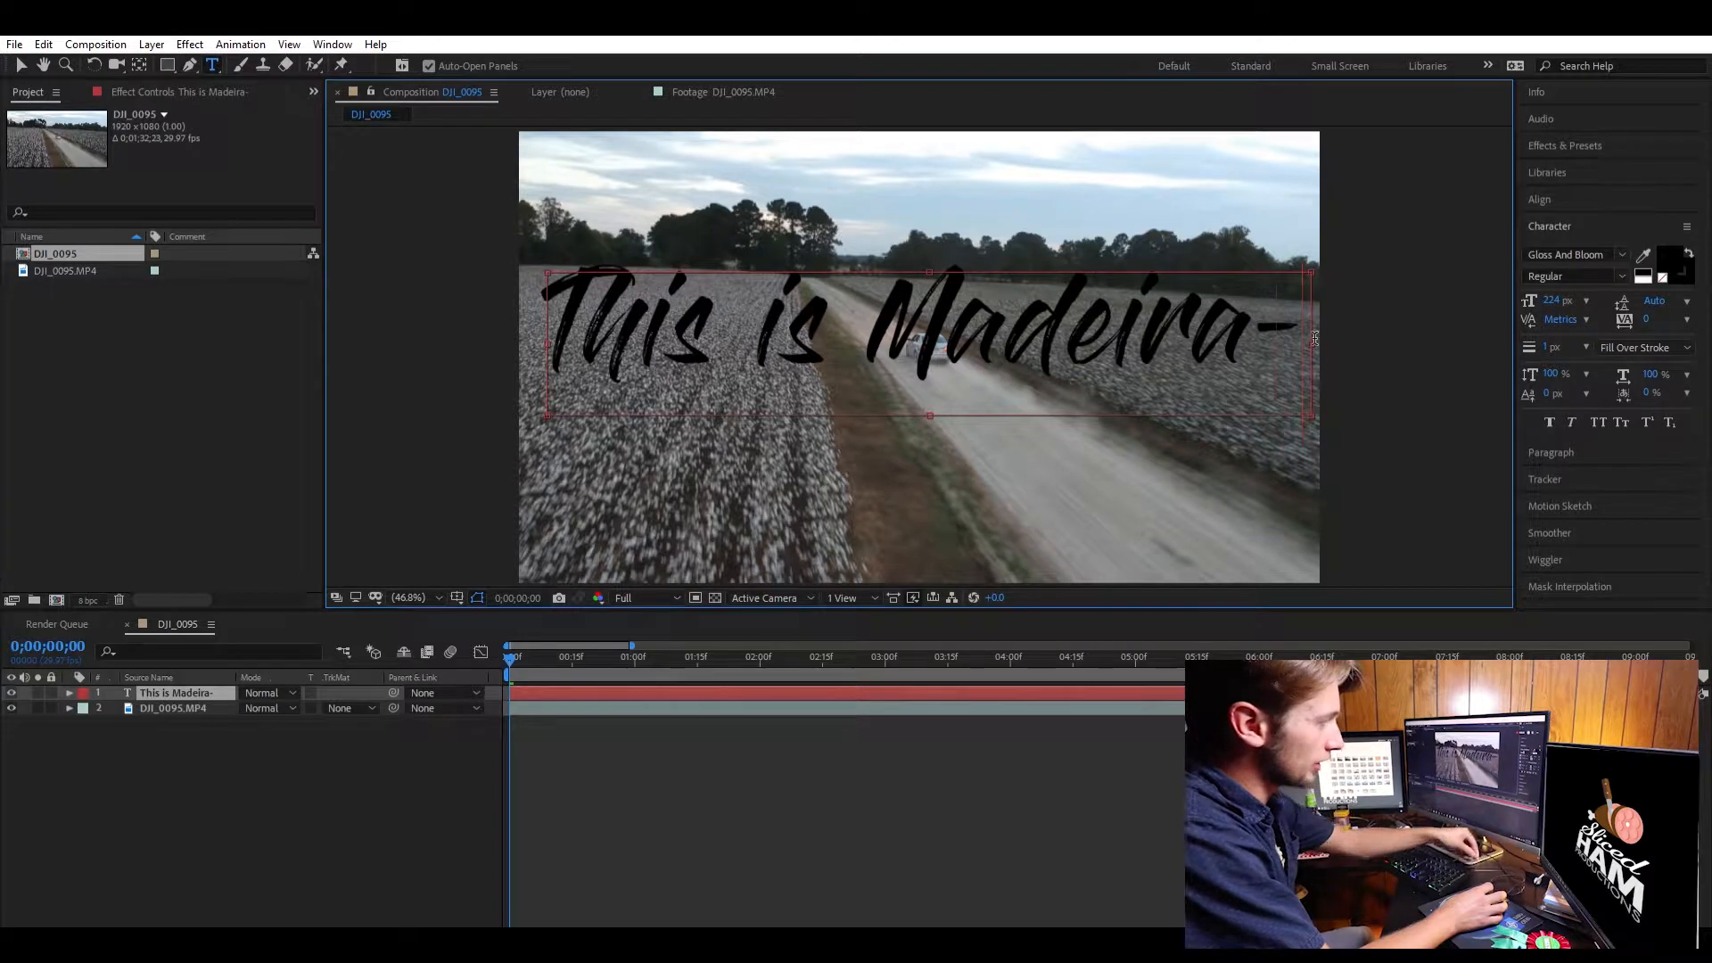
pyautogui.press('BackSpace')
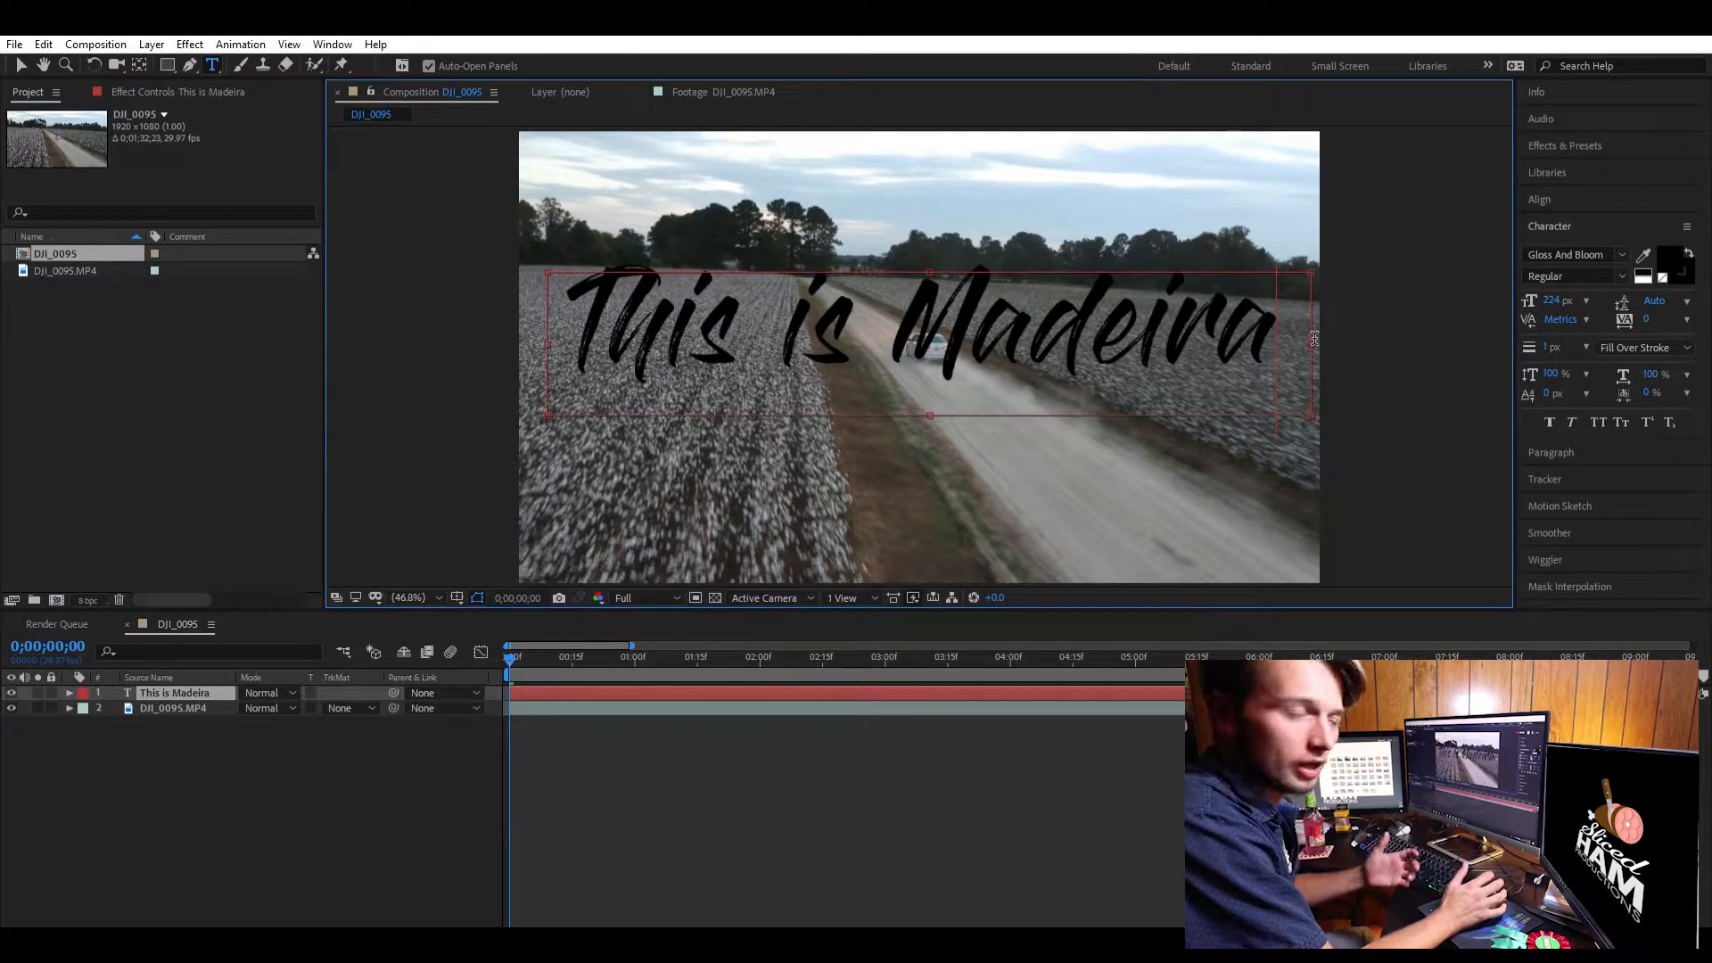
pyautogui.click(373, 746)
# Trace the "T" of "This" with a Pen mask path on the text layer, from the stem's base to the end of the crossbar
pyautogui.click(192, 691)
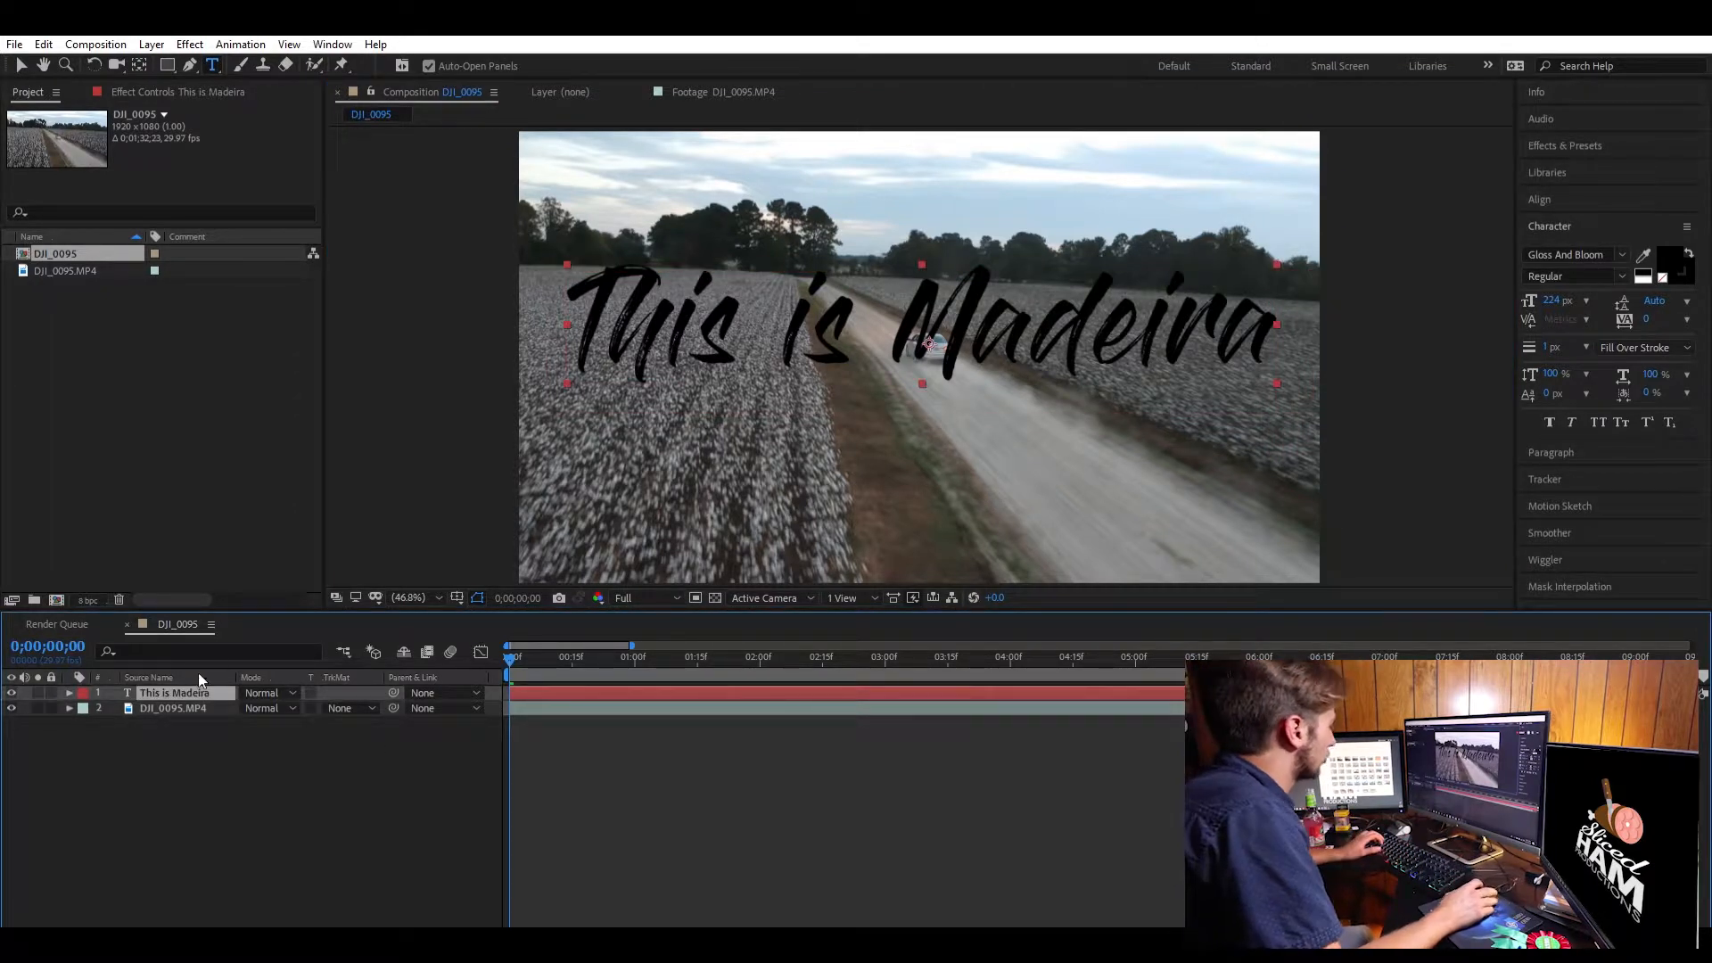
pyautogui.click(190, 64)
pyautogui.click(581, 366)
pyautogui.click(594, 317)
pyautogui.click(606, 283)
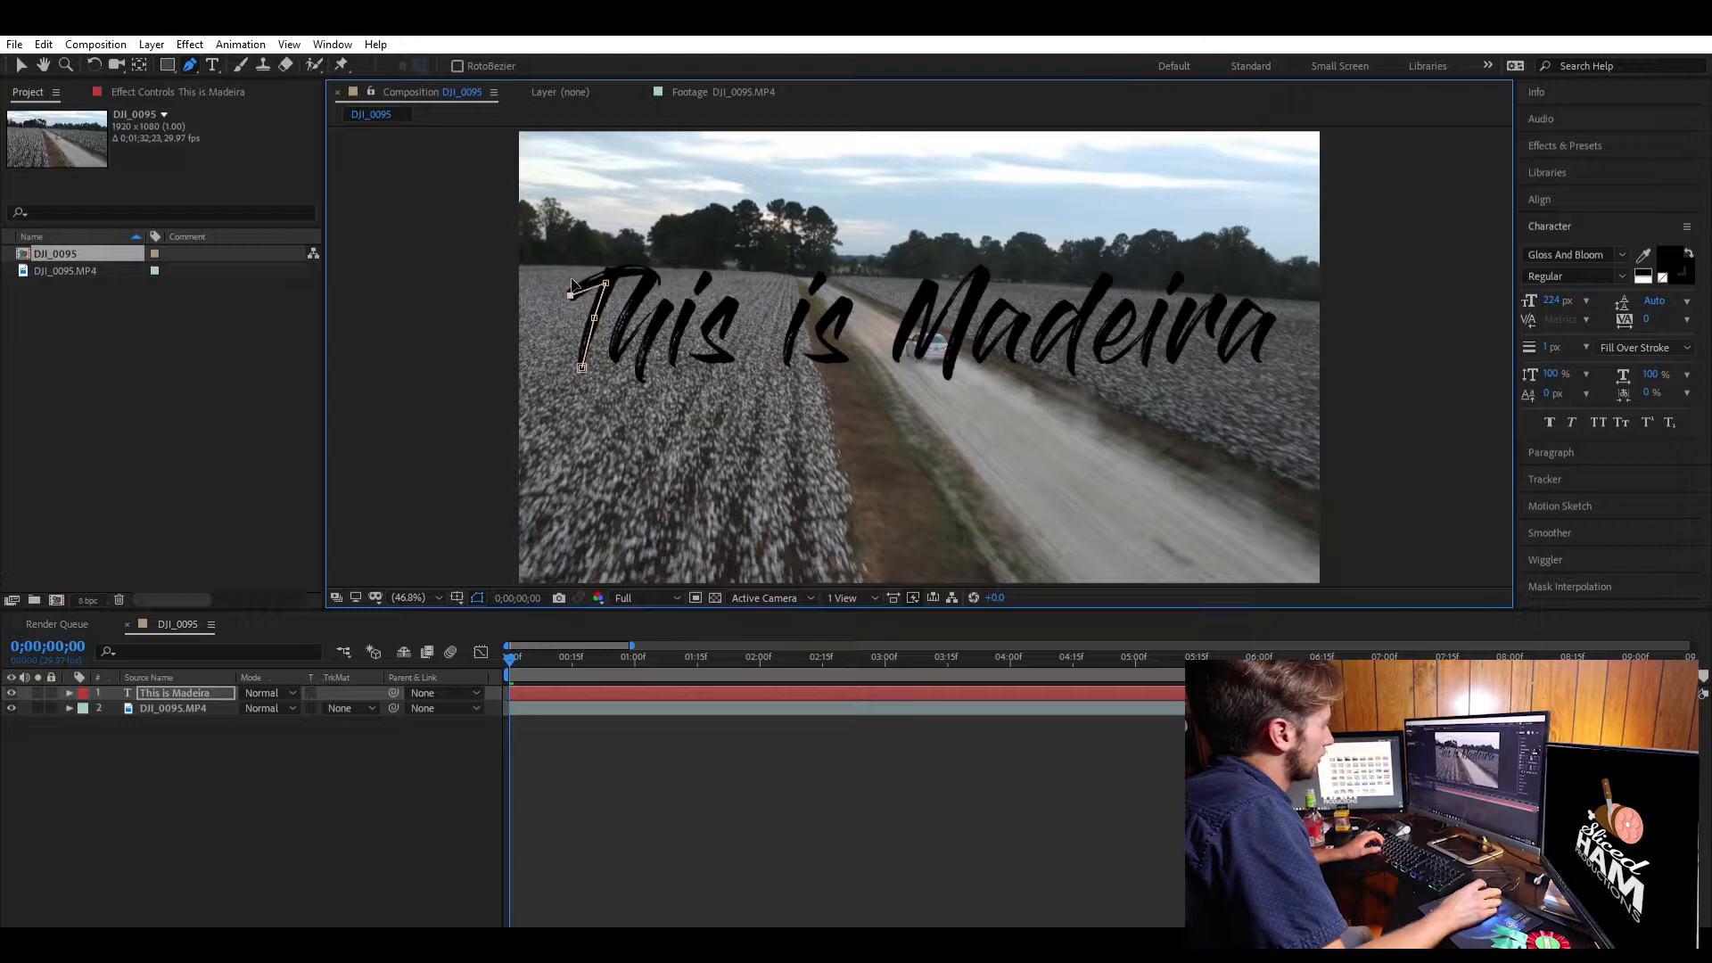
pyautogui.click(645, 271)
pyautogui.click(622, 279)
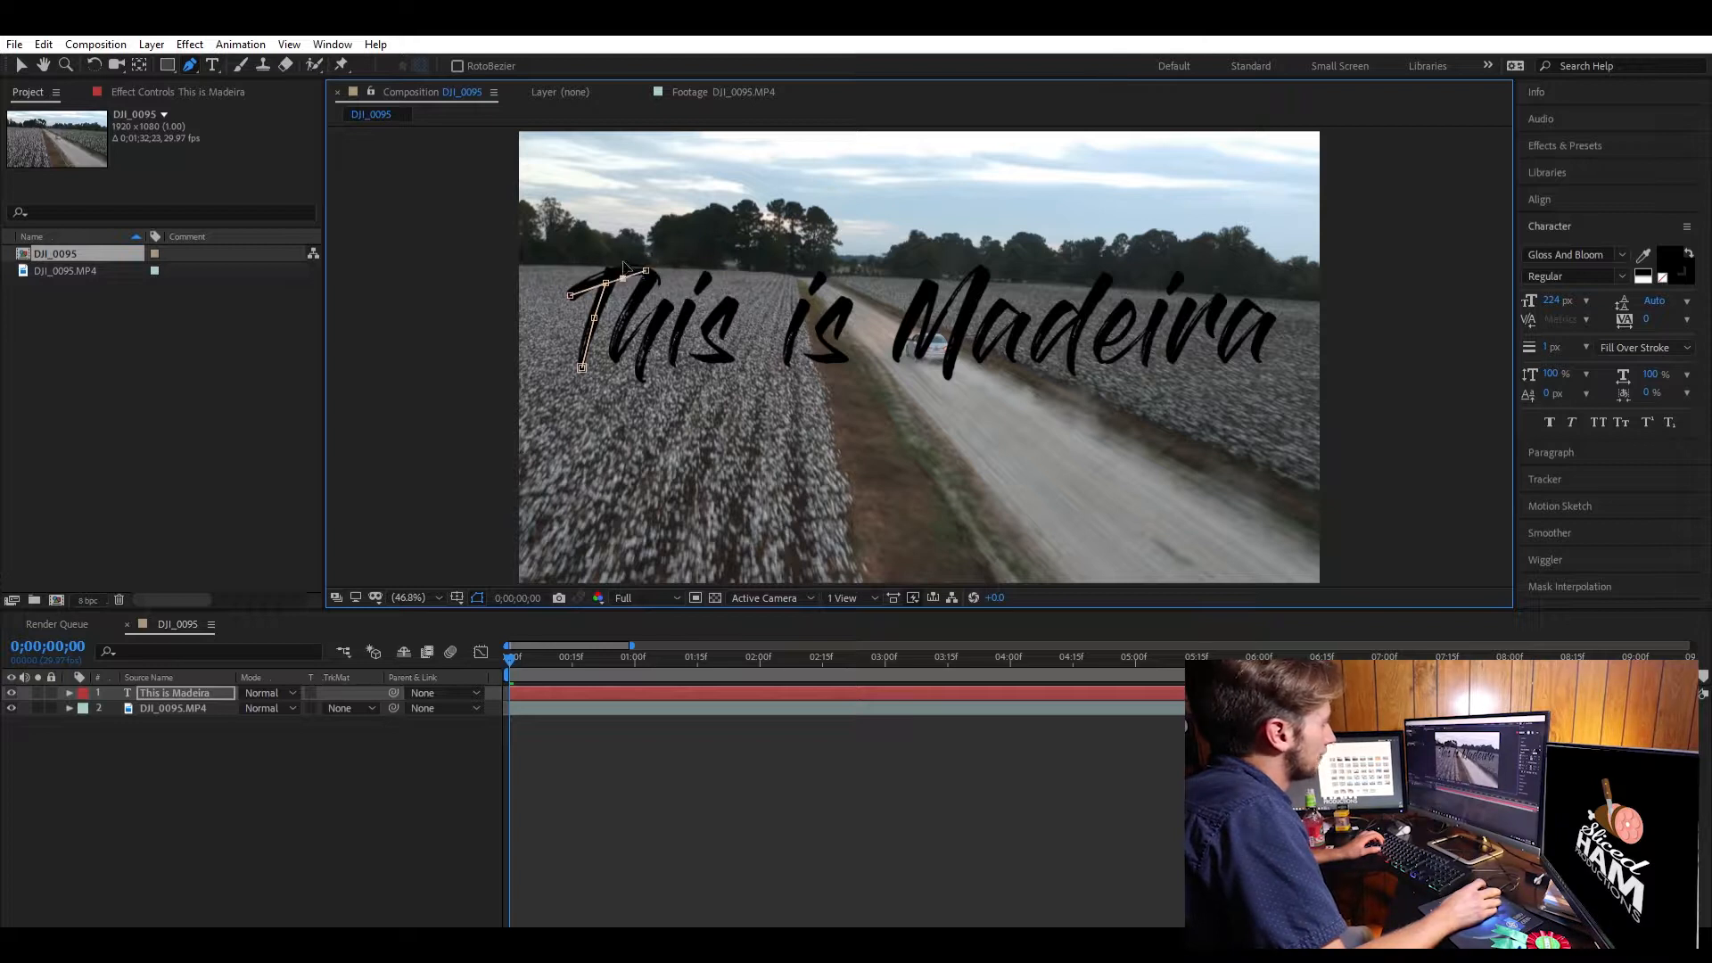
pyautogui.moveTo(625, 265); pyautogui.dragTo(624, 259)
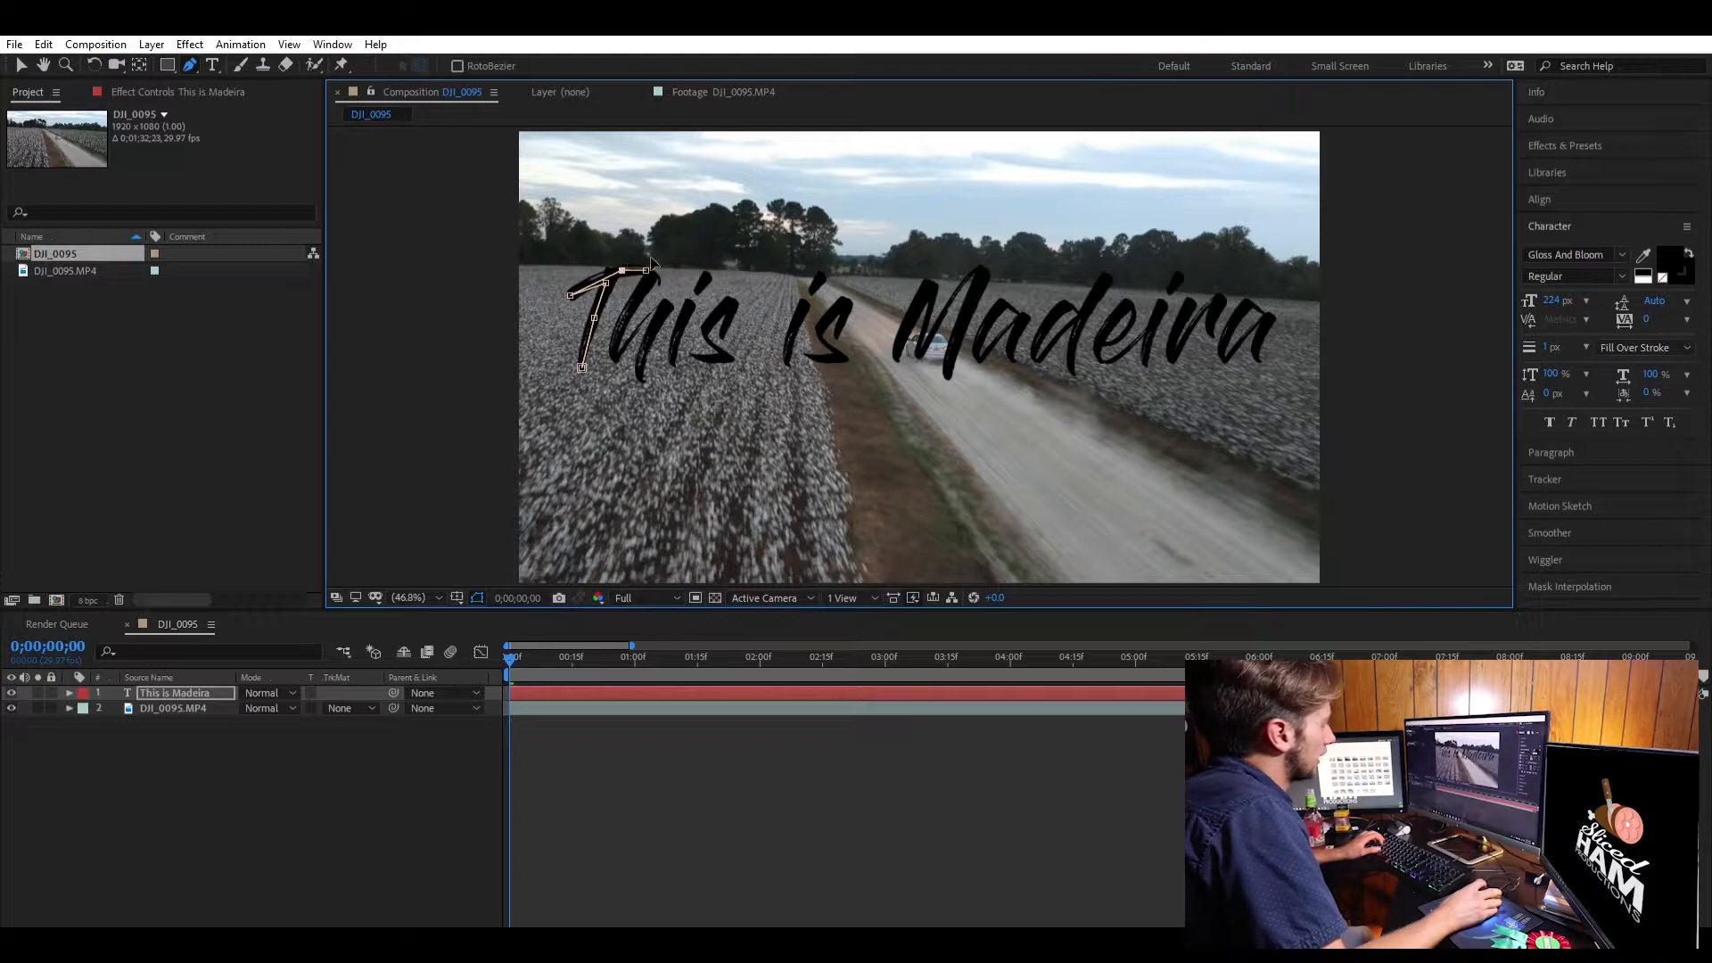
# Continue the mask path along the strokes of the "h" in "This" and adjust its points to fit the letter
pyautogui.click(633, 306)
pyautogui.click(618, 336)
pyautogui.click(665, 304)
pyautogui.hotkey('ctrl', 't')
pyautogui.moveTo(645, 313); pyautogui.dragTo(647, 320)
pyautogui.click(190, 64)
pyautogui.click(168, 692)
pyautogui.click(665, 301)
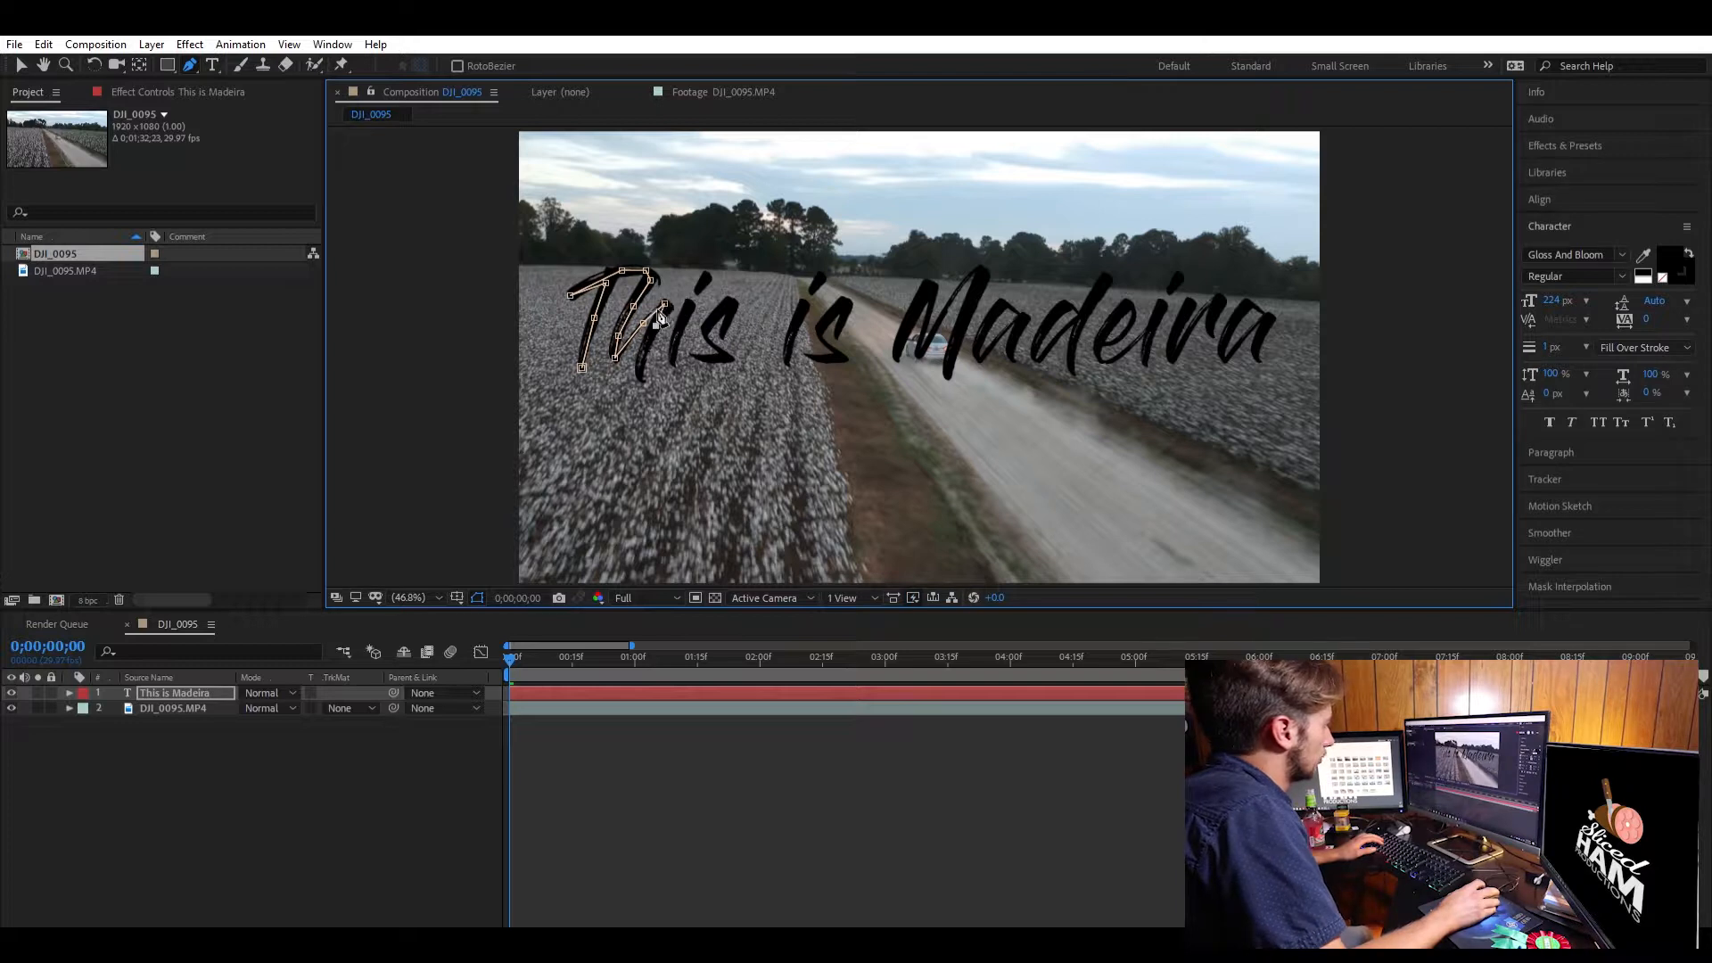
pyautogui.click(642, 373)
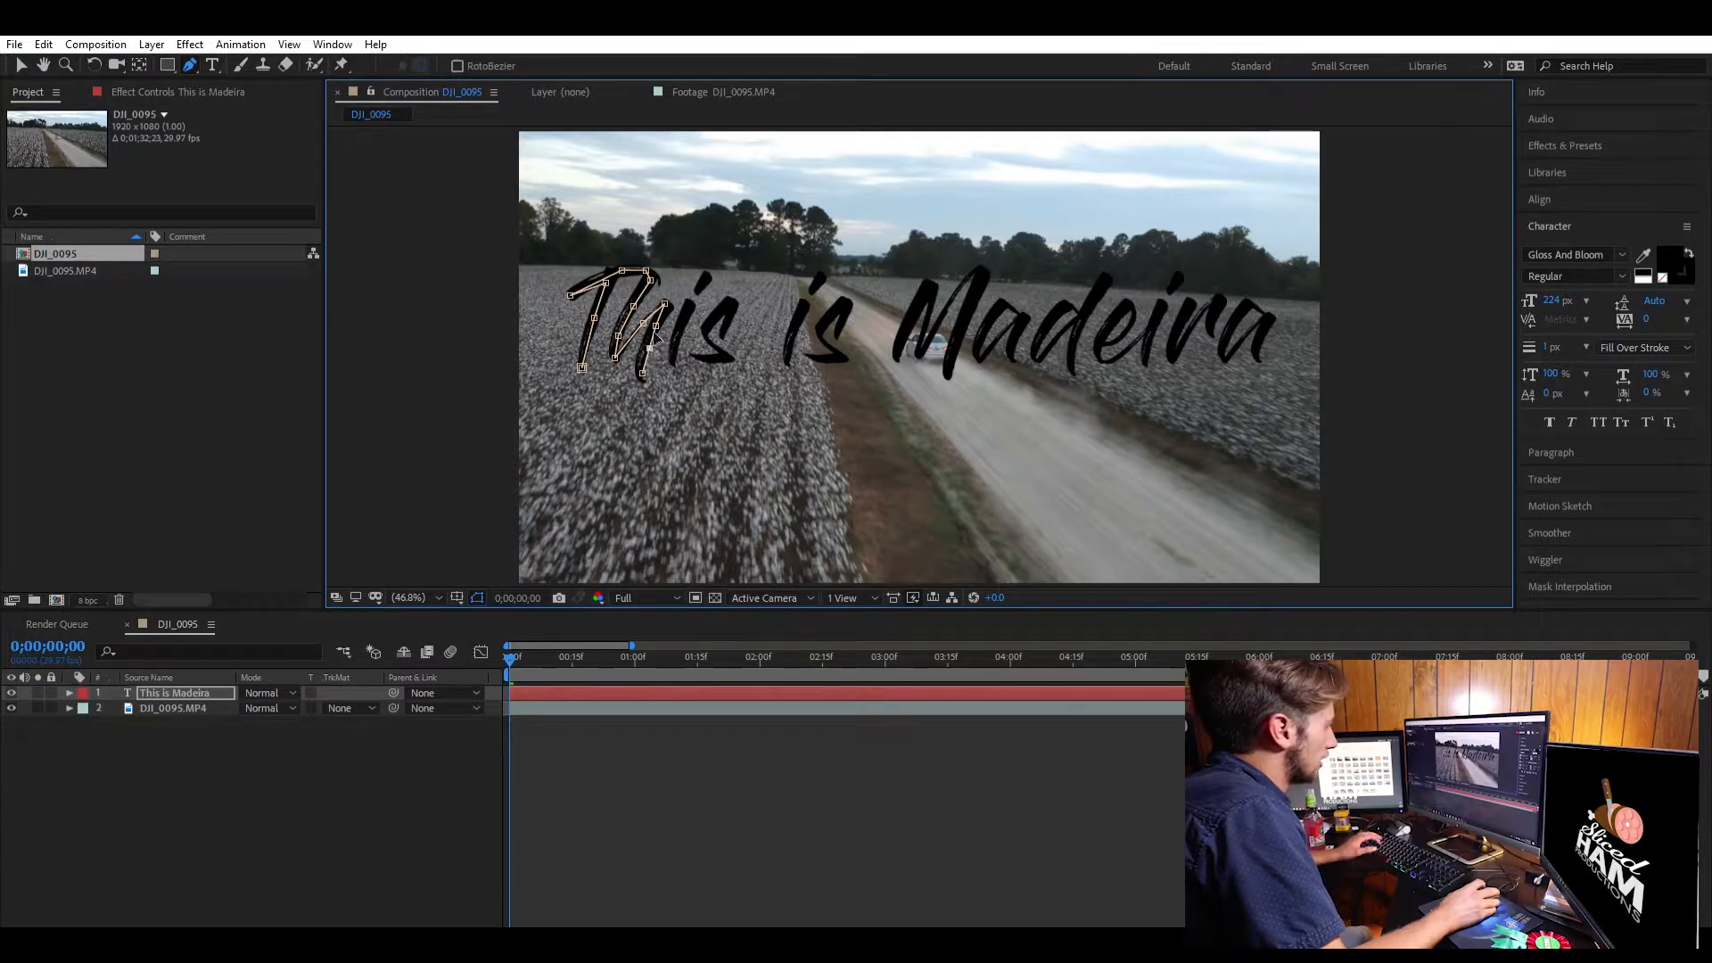
pyautogui.moveTo(649, 346); pyautogui.dragTo(642, 345)
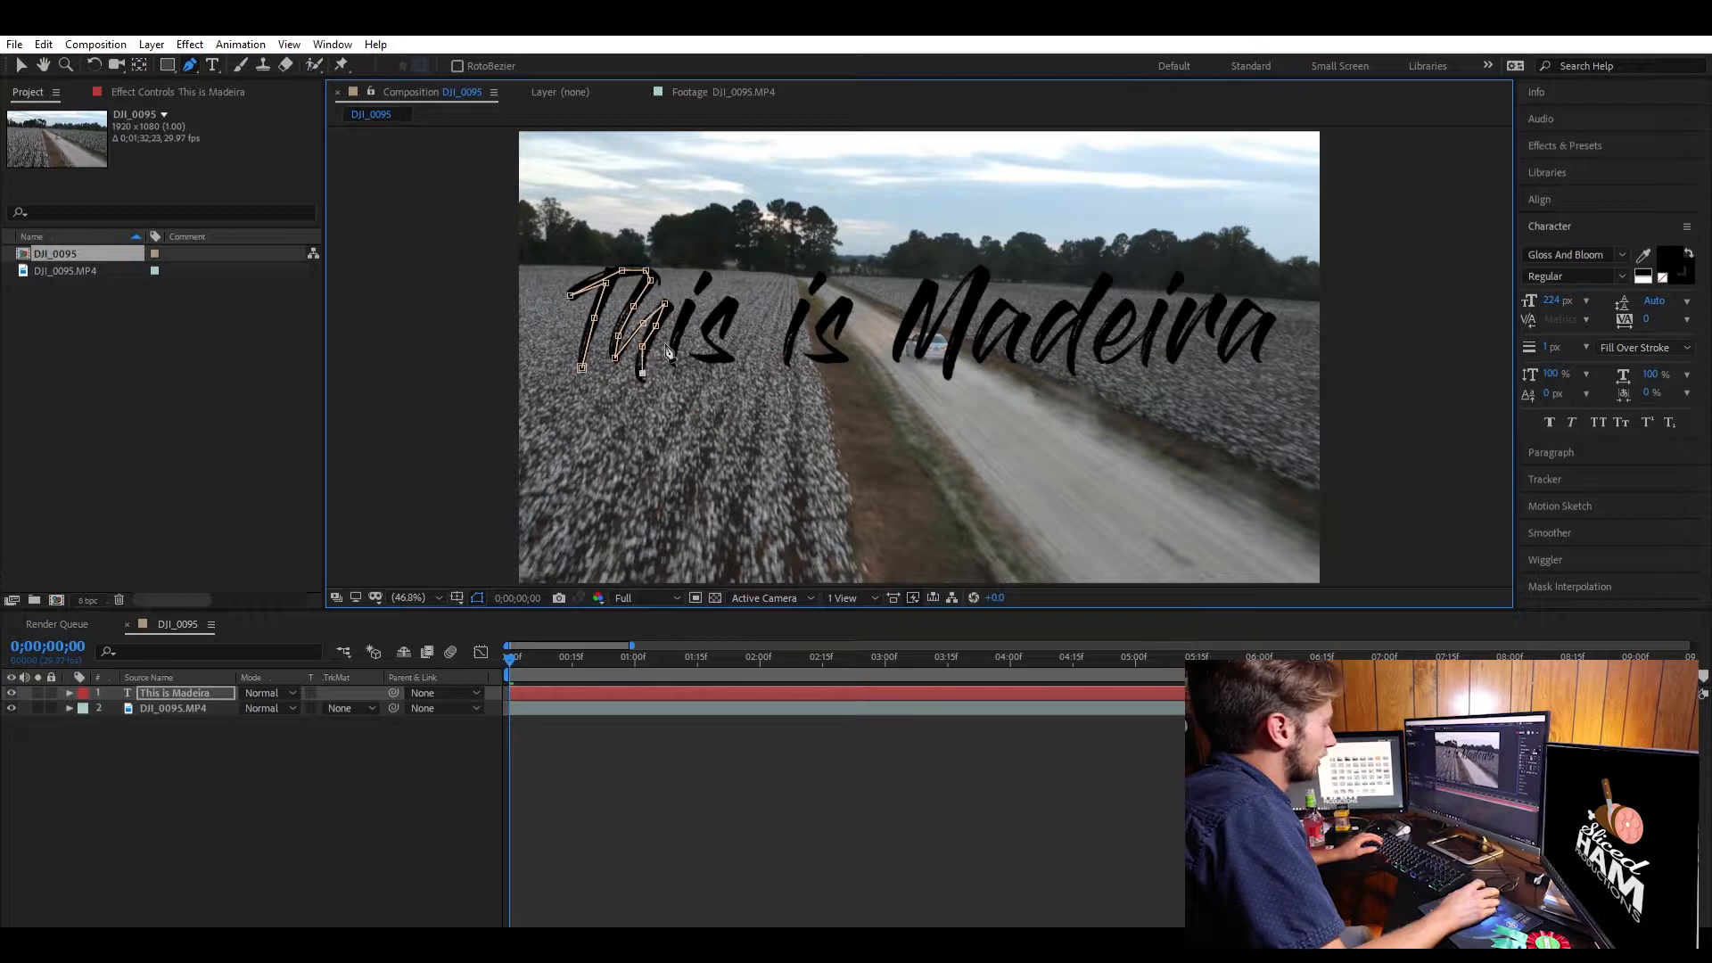
# Extend the mask path through the "i" and "s" that finish the word "This"
pyautogui.click(673, 355)
pyautogui.click(690, 307)
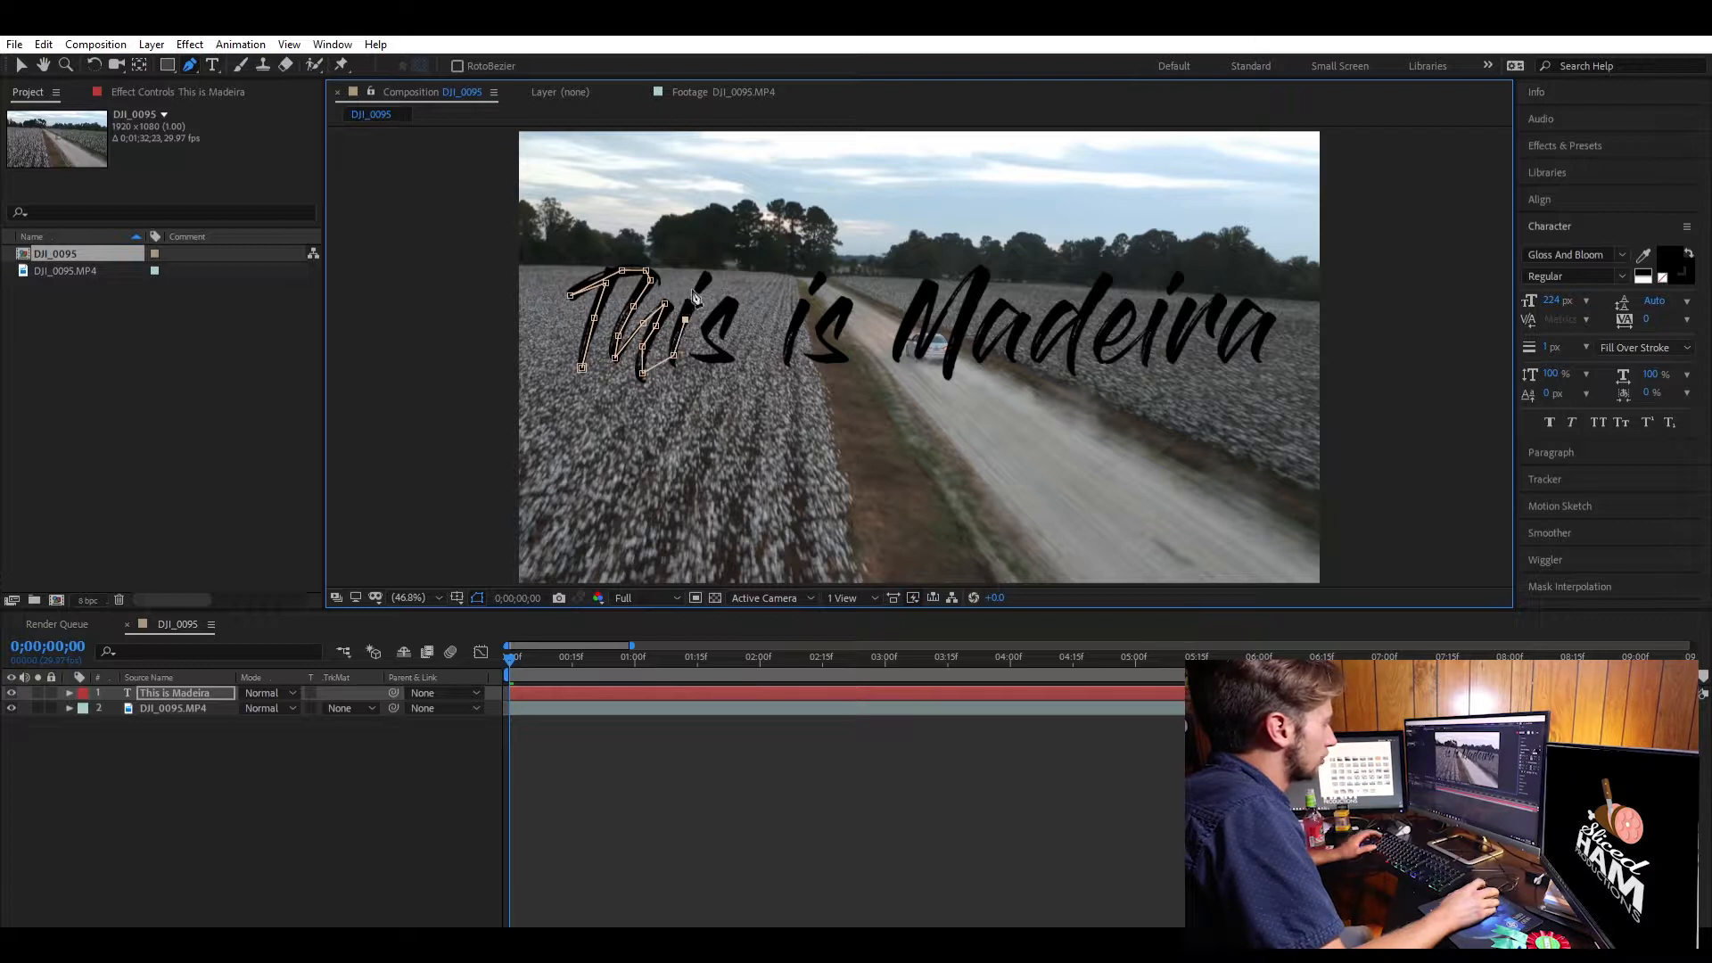
pyautogui.click(710, 278)
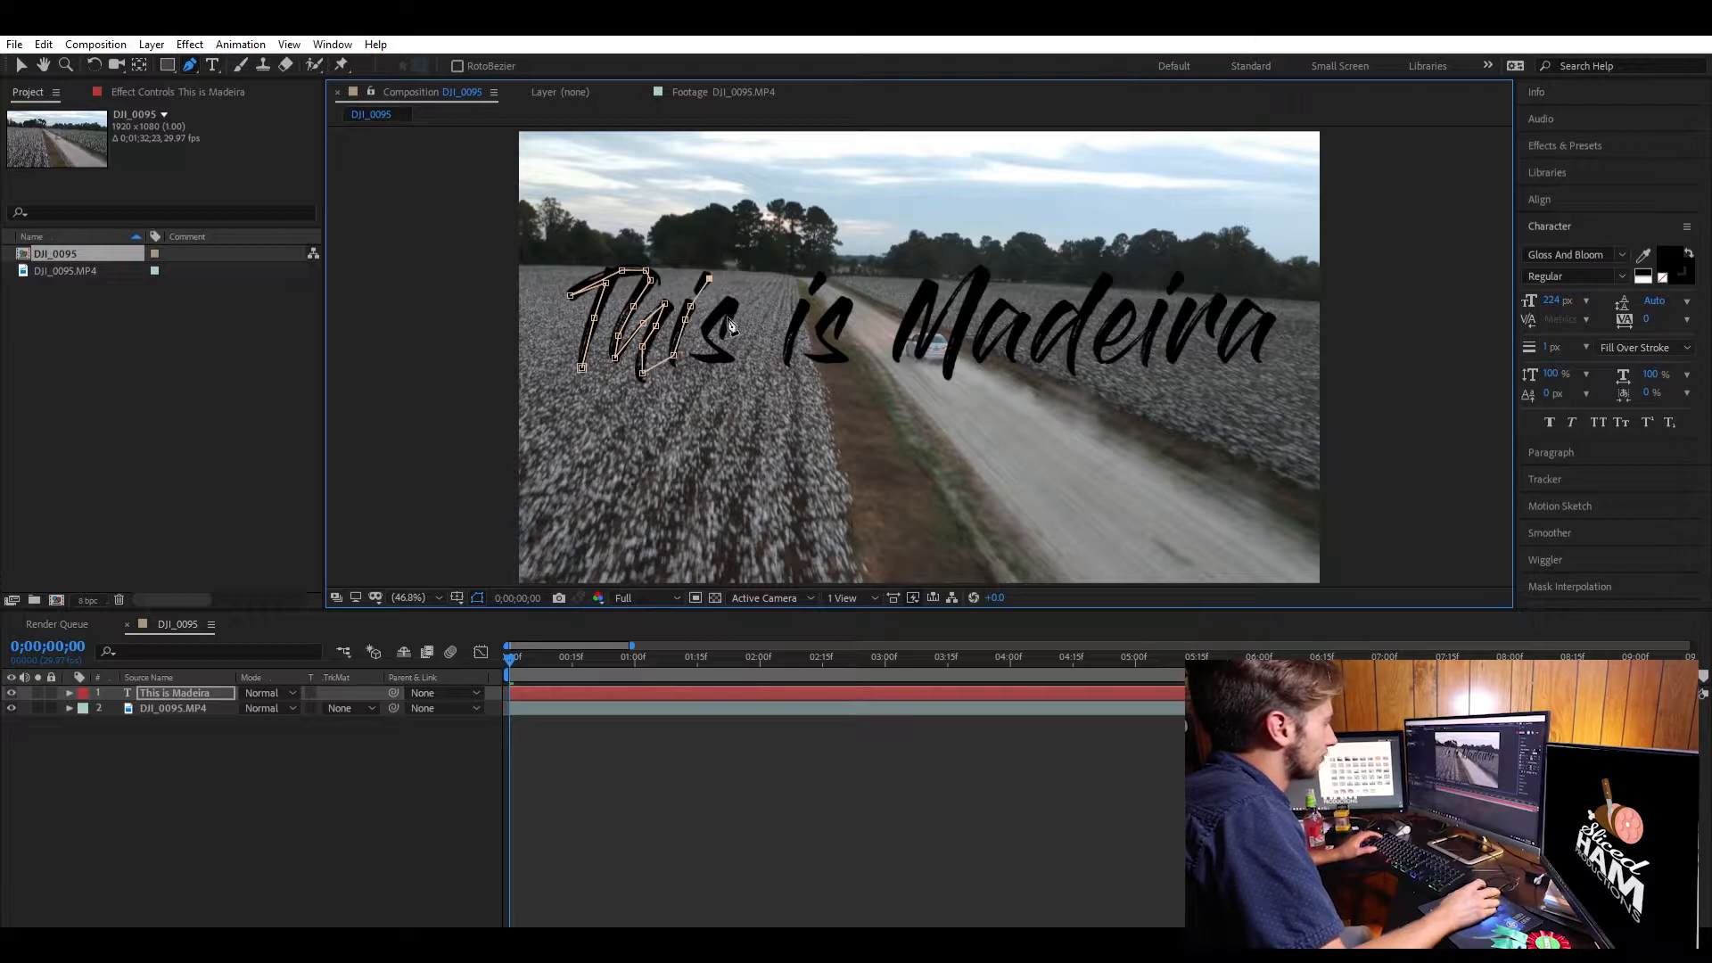
pyautogui.click(722, 334)
pyautogui.click(725, 308)
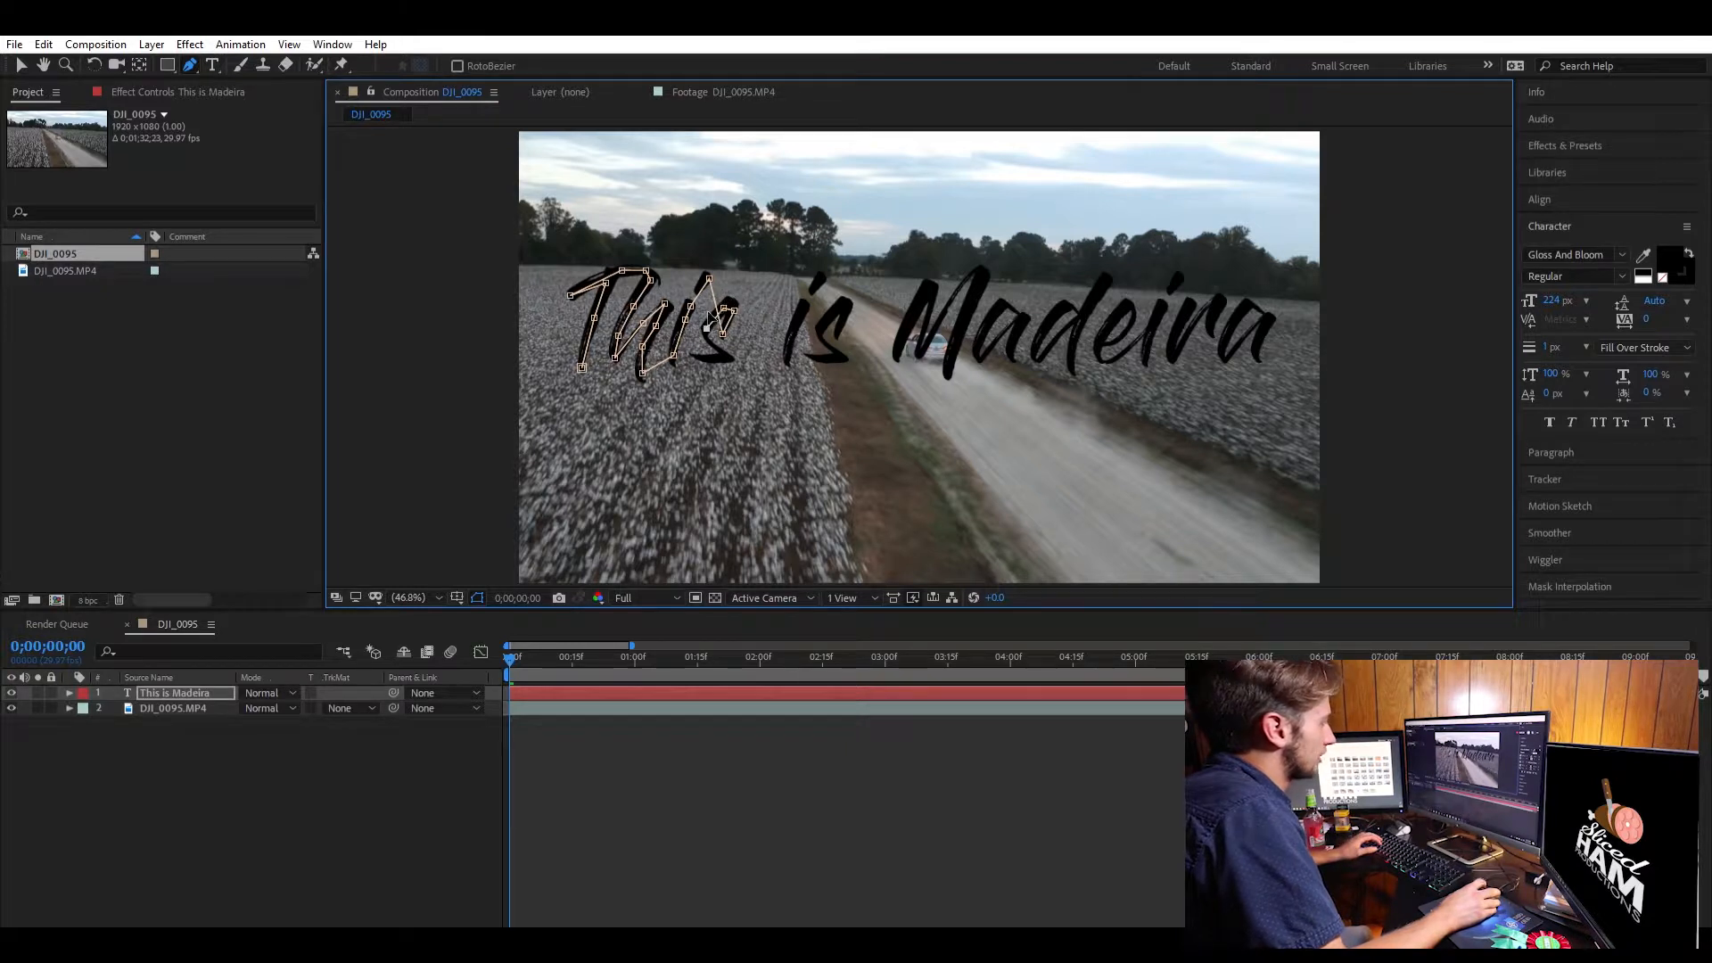
pyautogui.click(726, 356)
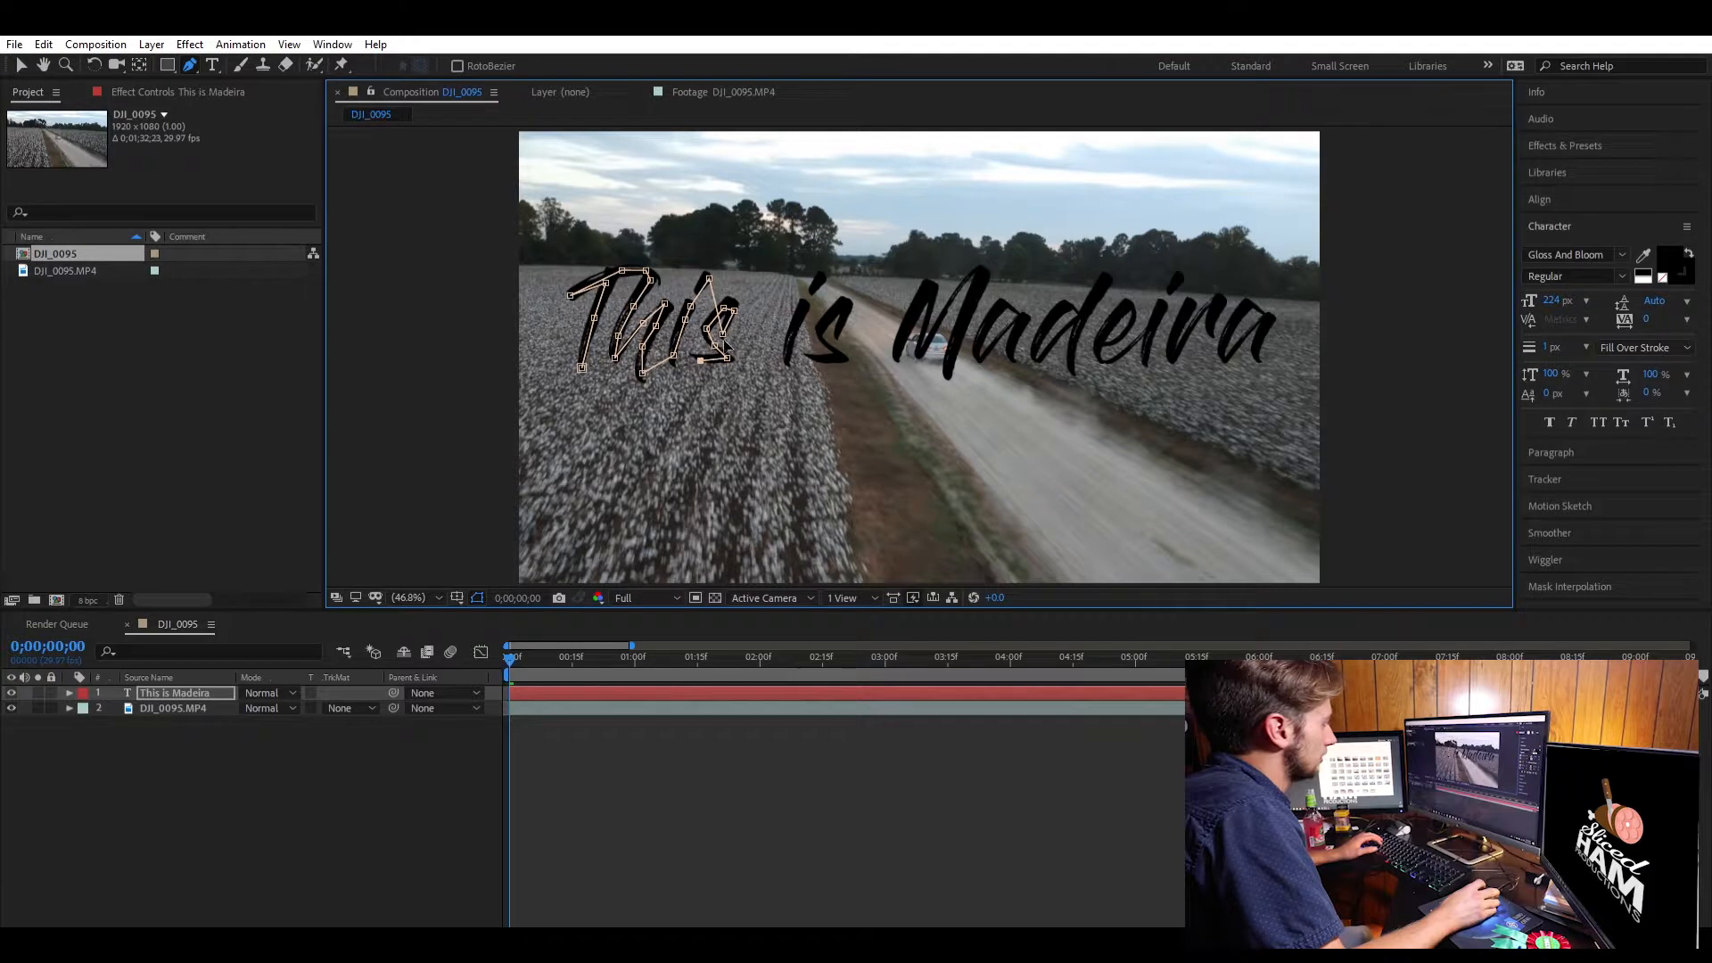
# Carry the open mask path across to the word "is" and trace both of its letters
pyautogui.click(788, 360)
pyautogui.click(793, 329)
pyautogui.click(804, 308)
pyautogui.click(818, 282)
pyautogui.click(837, 333)
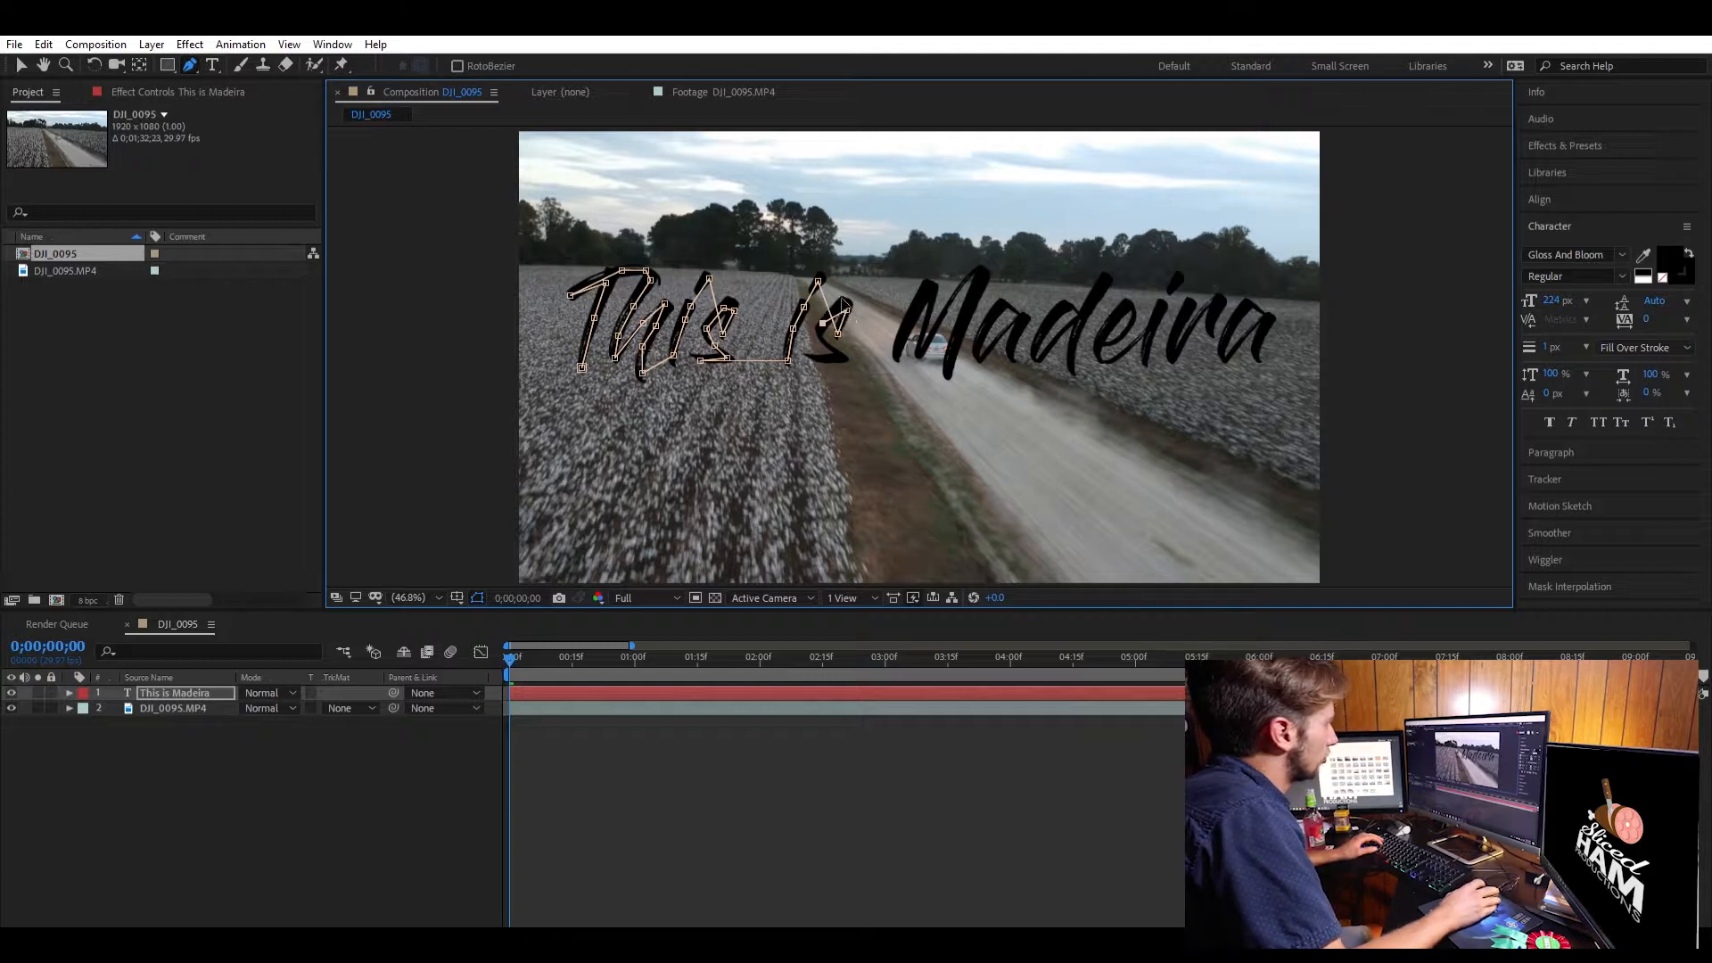
pyautogui.click(846, 305)
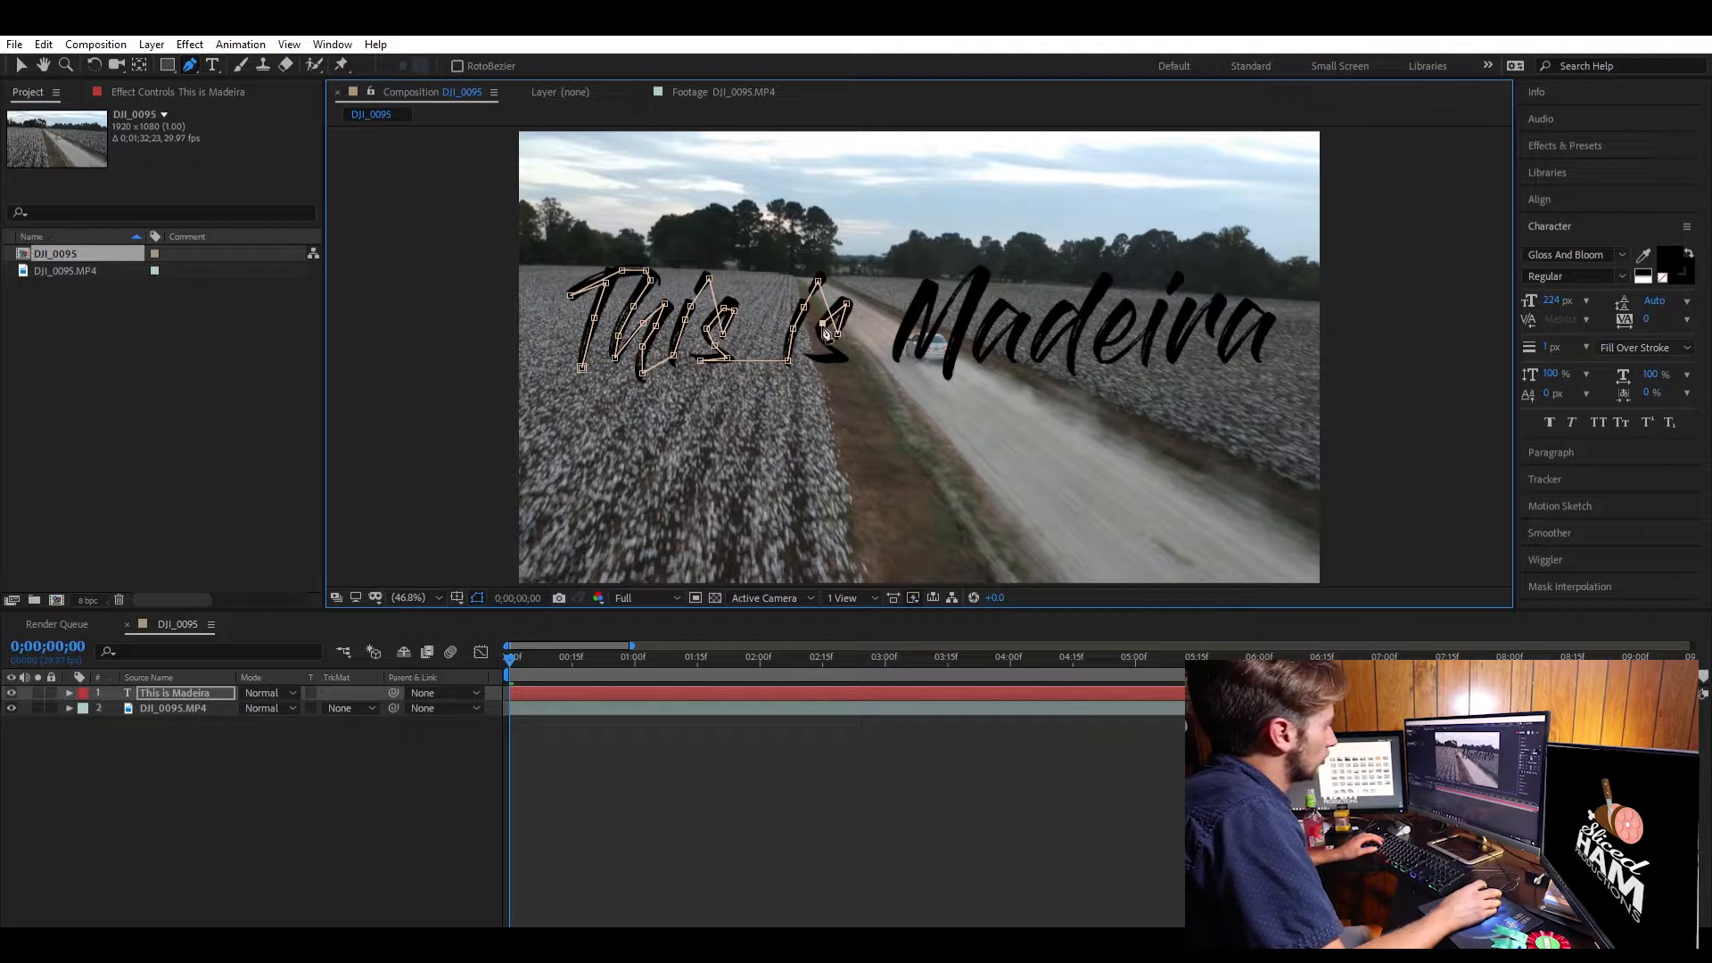
pyautogui.click(841, 356)
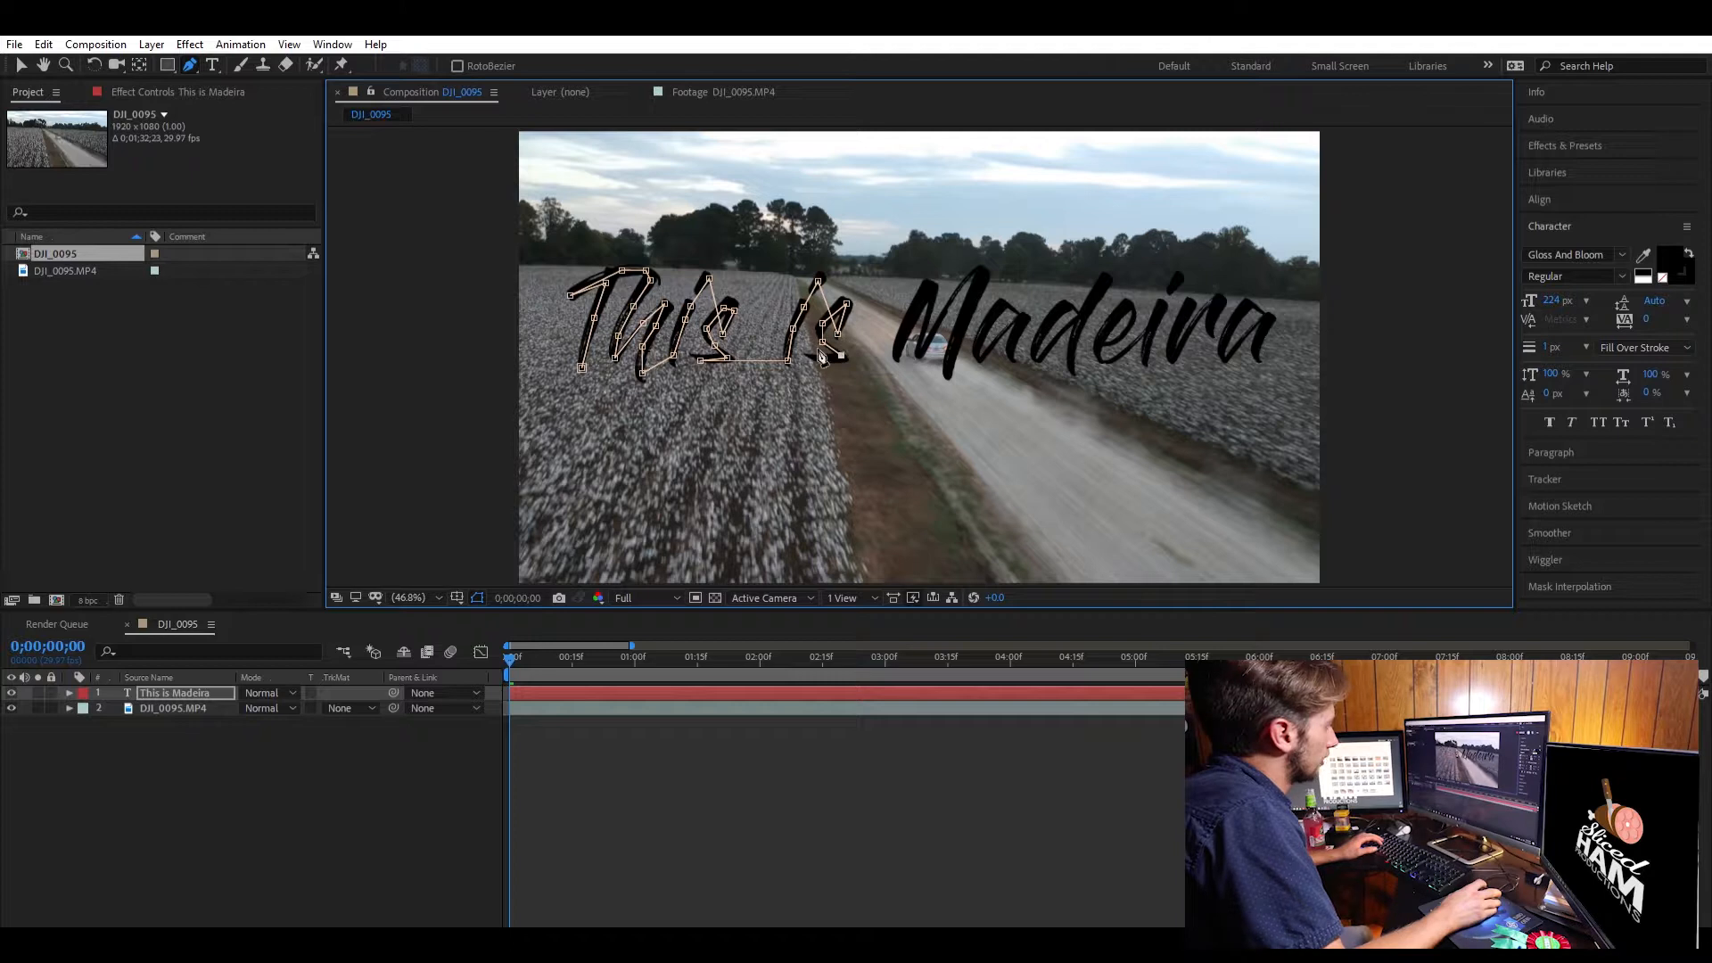
pyautogui.click(813, 361)
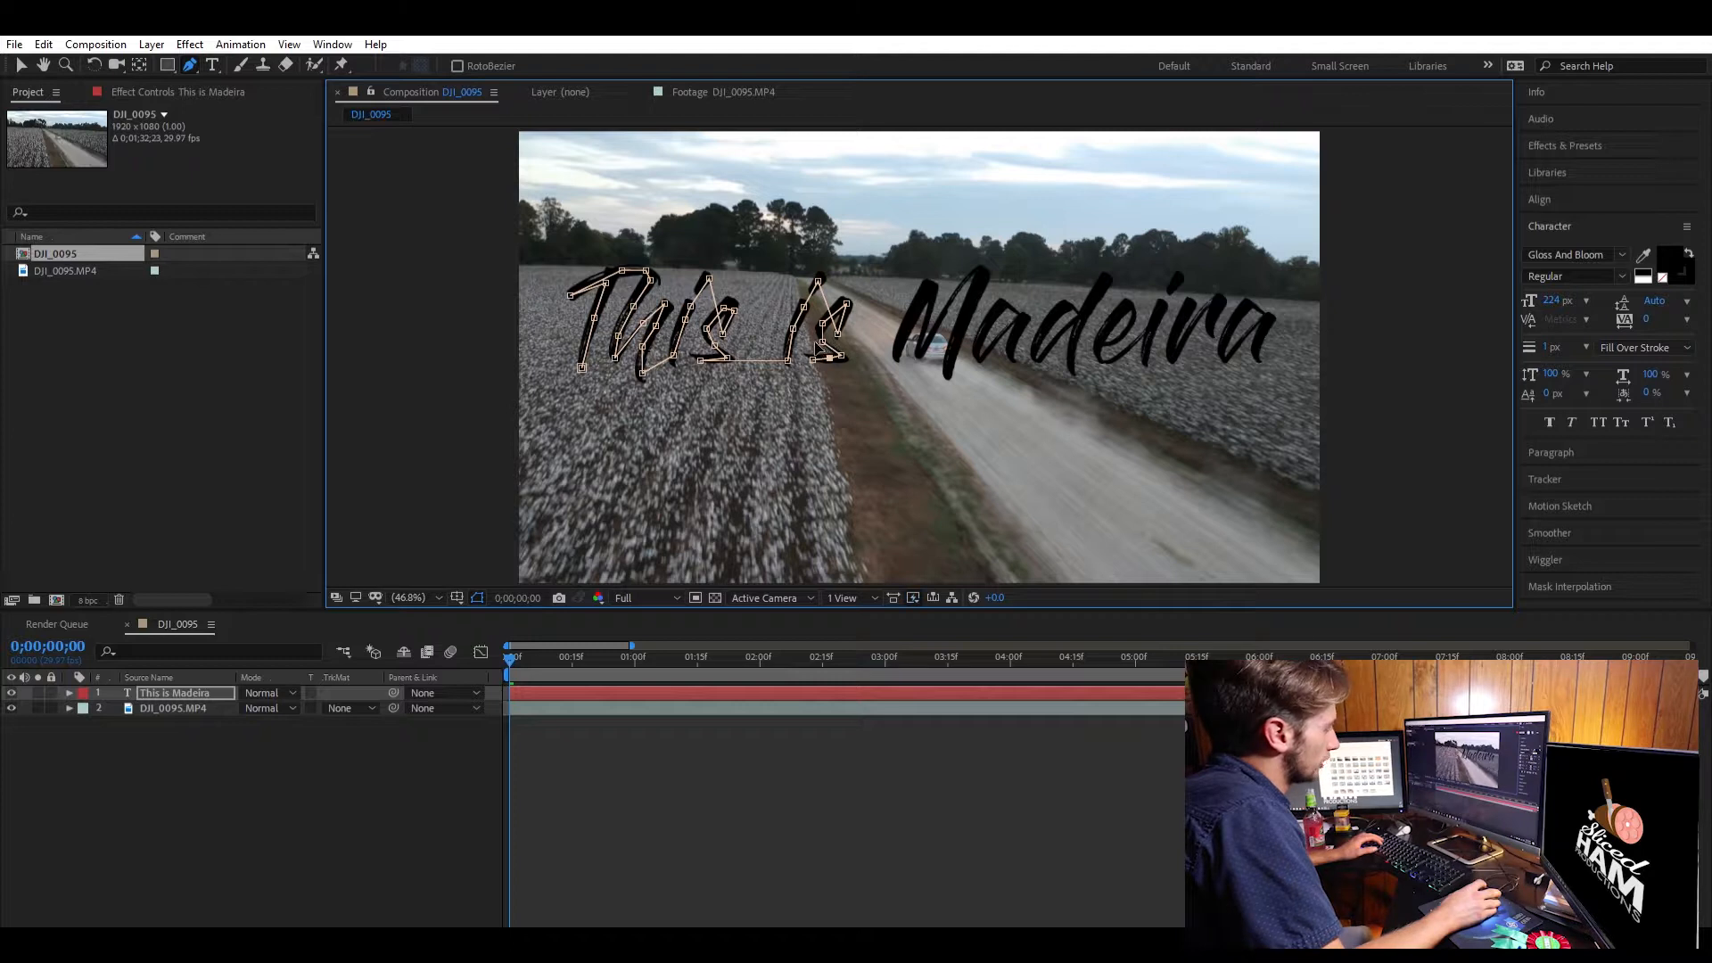
# Resume the mask path from the end of "is" and trace the first strokes of the "M" in "Madeira"
pyautogui.hotkey('ctrl', 't')
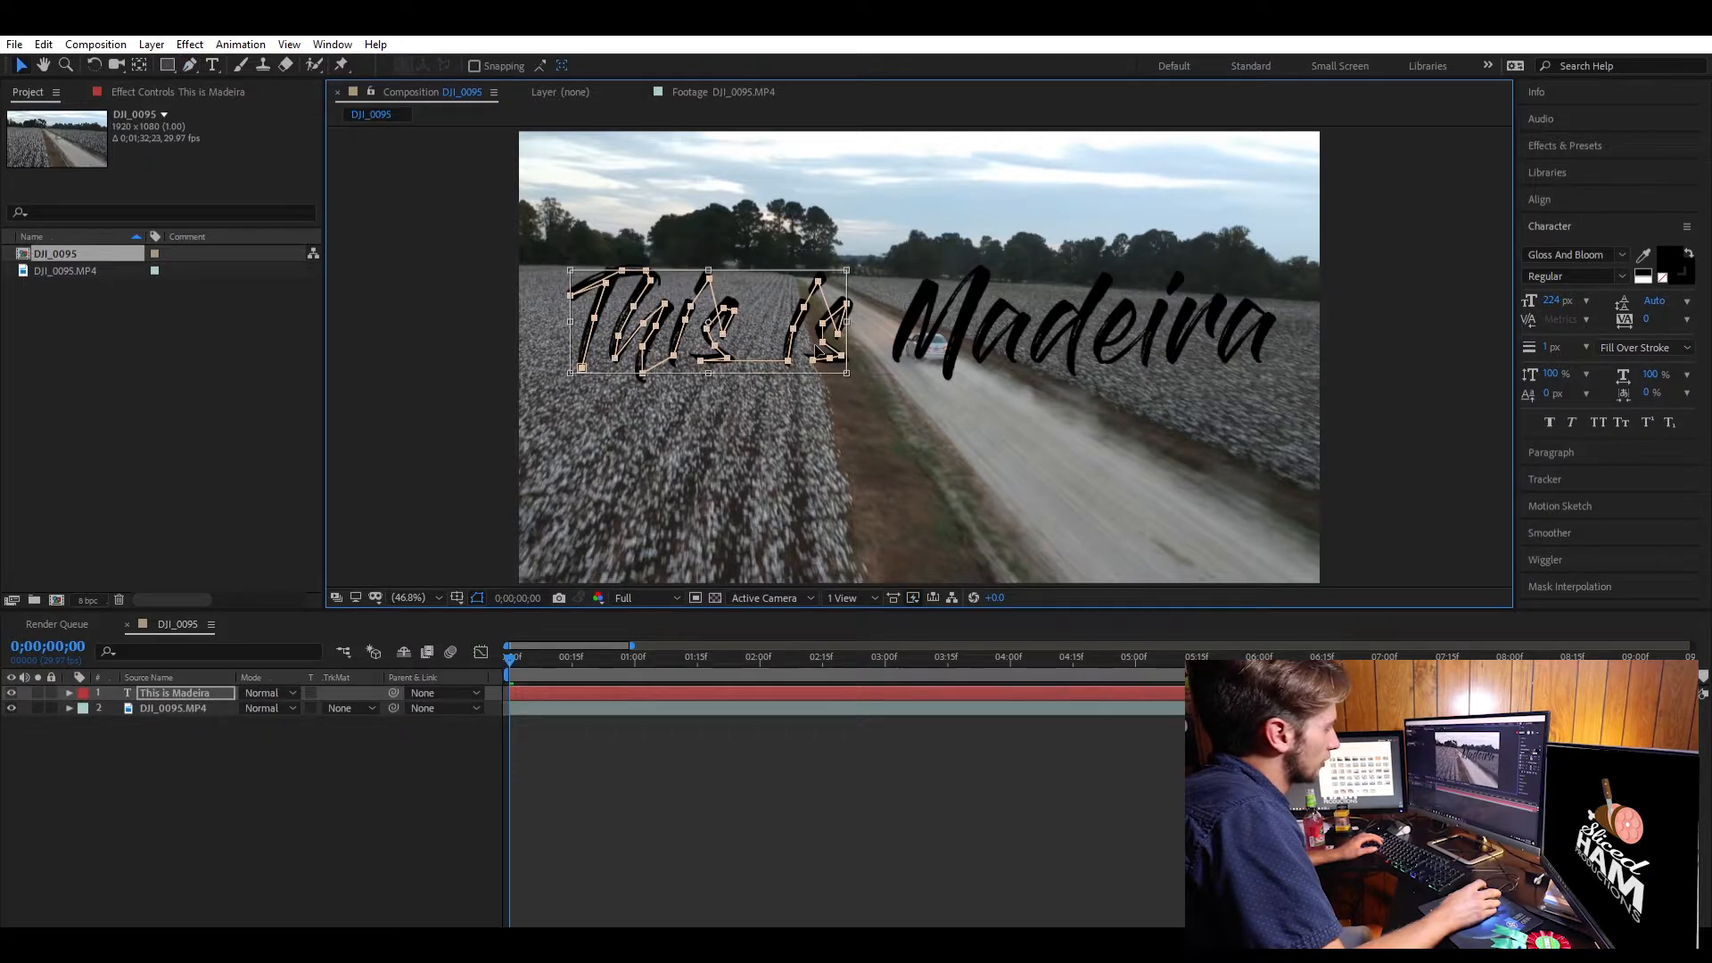
pyautogui.click(190, 65)
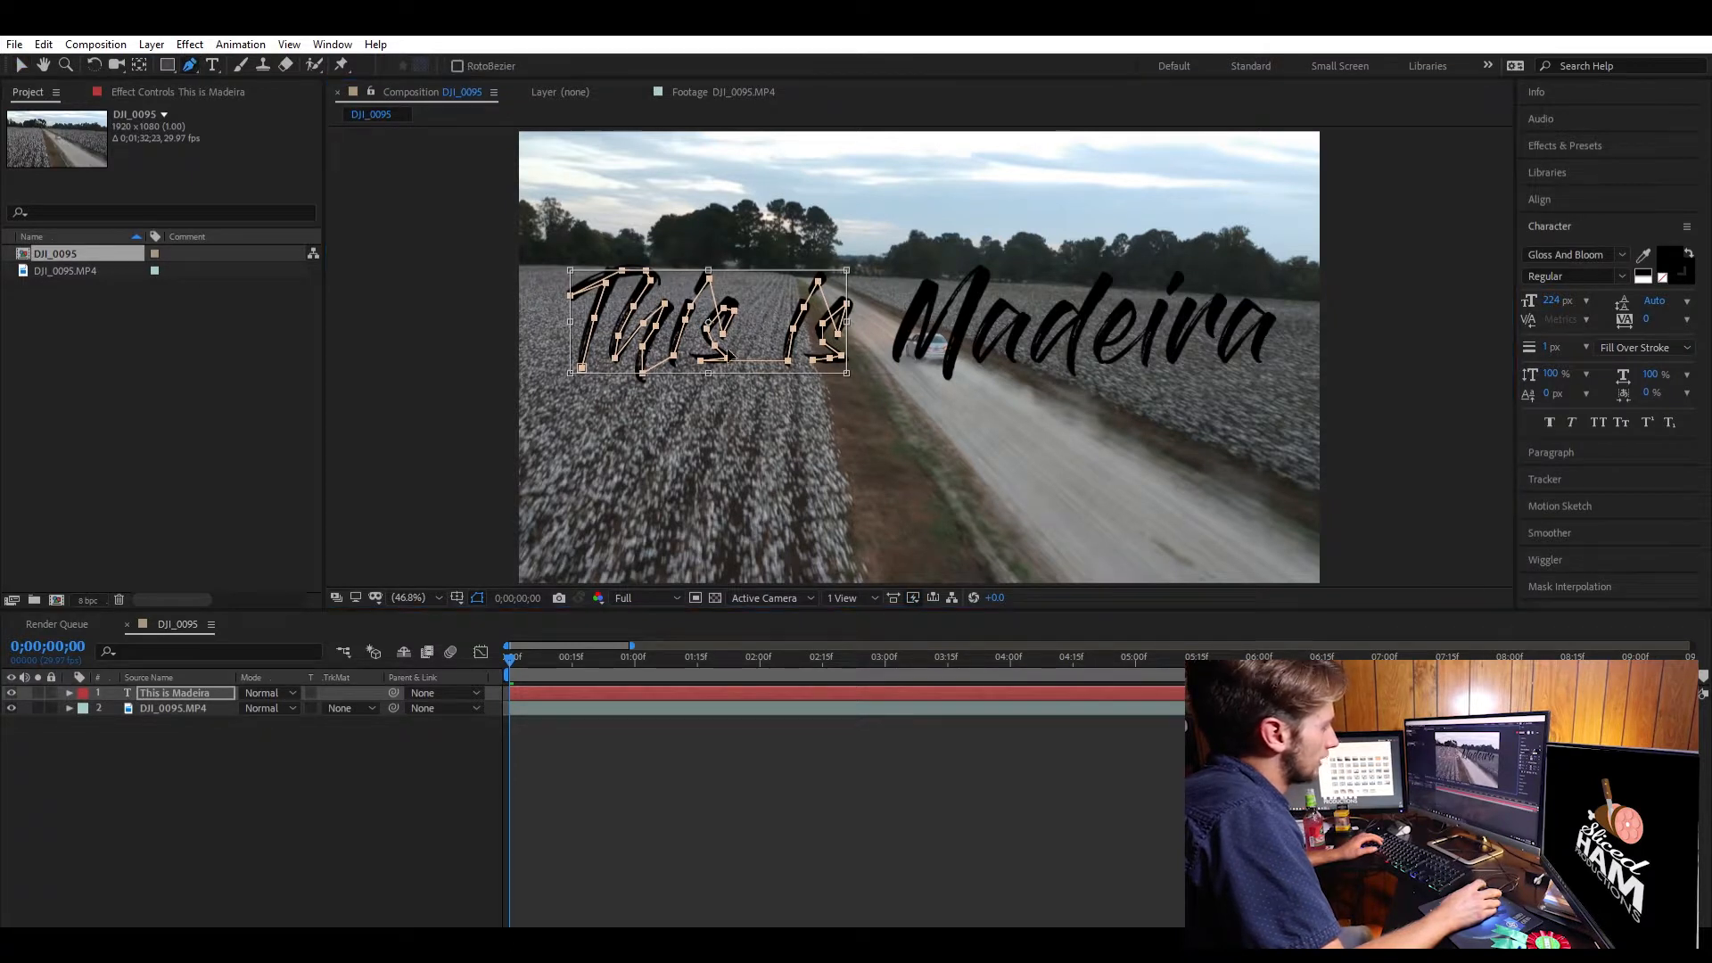
pyautogui.click(189, 693)
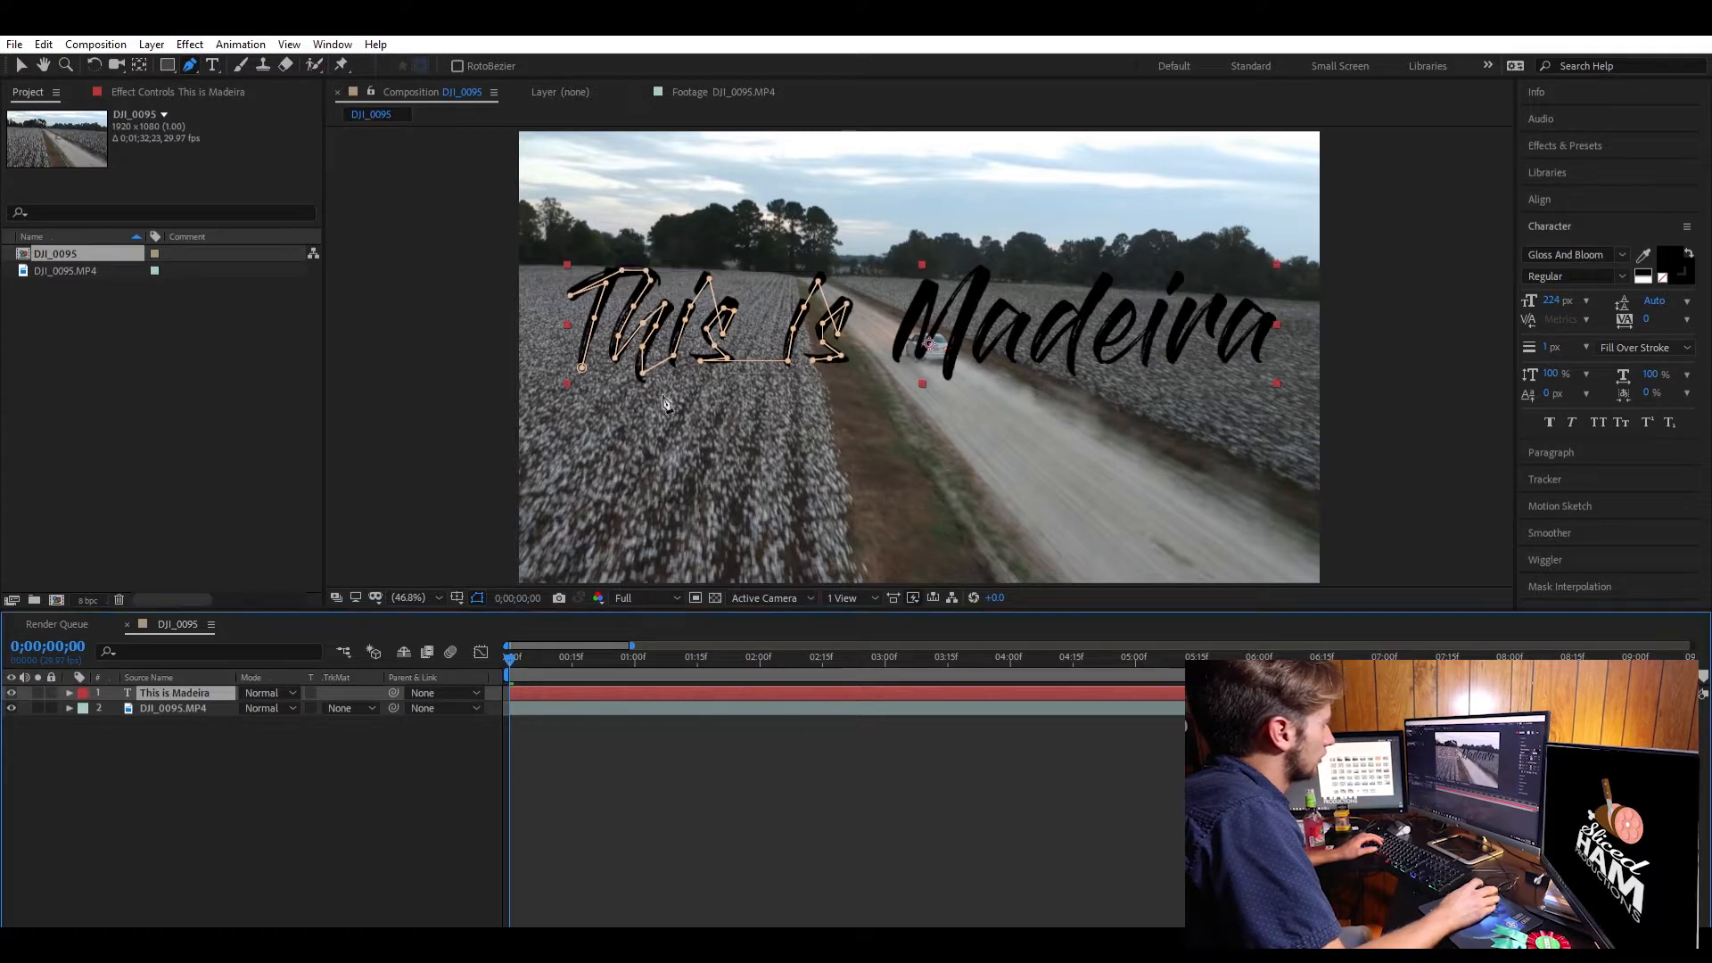
pyautogui.click(812, 360)
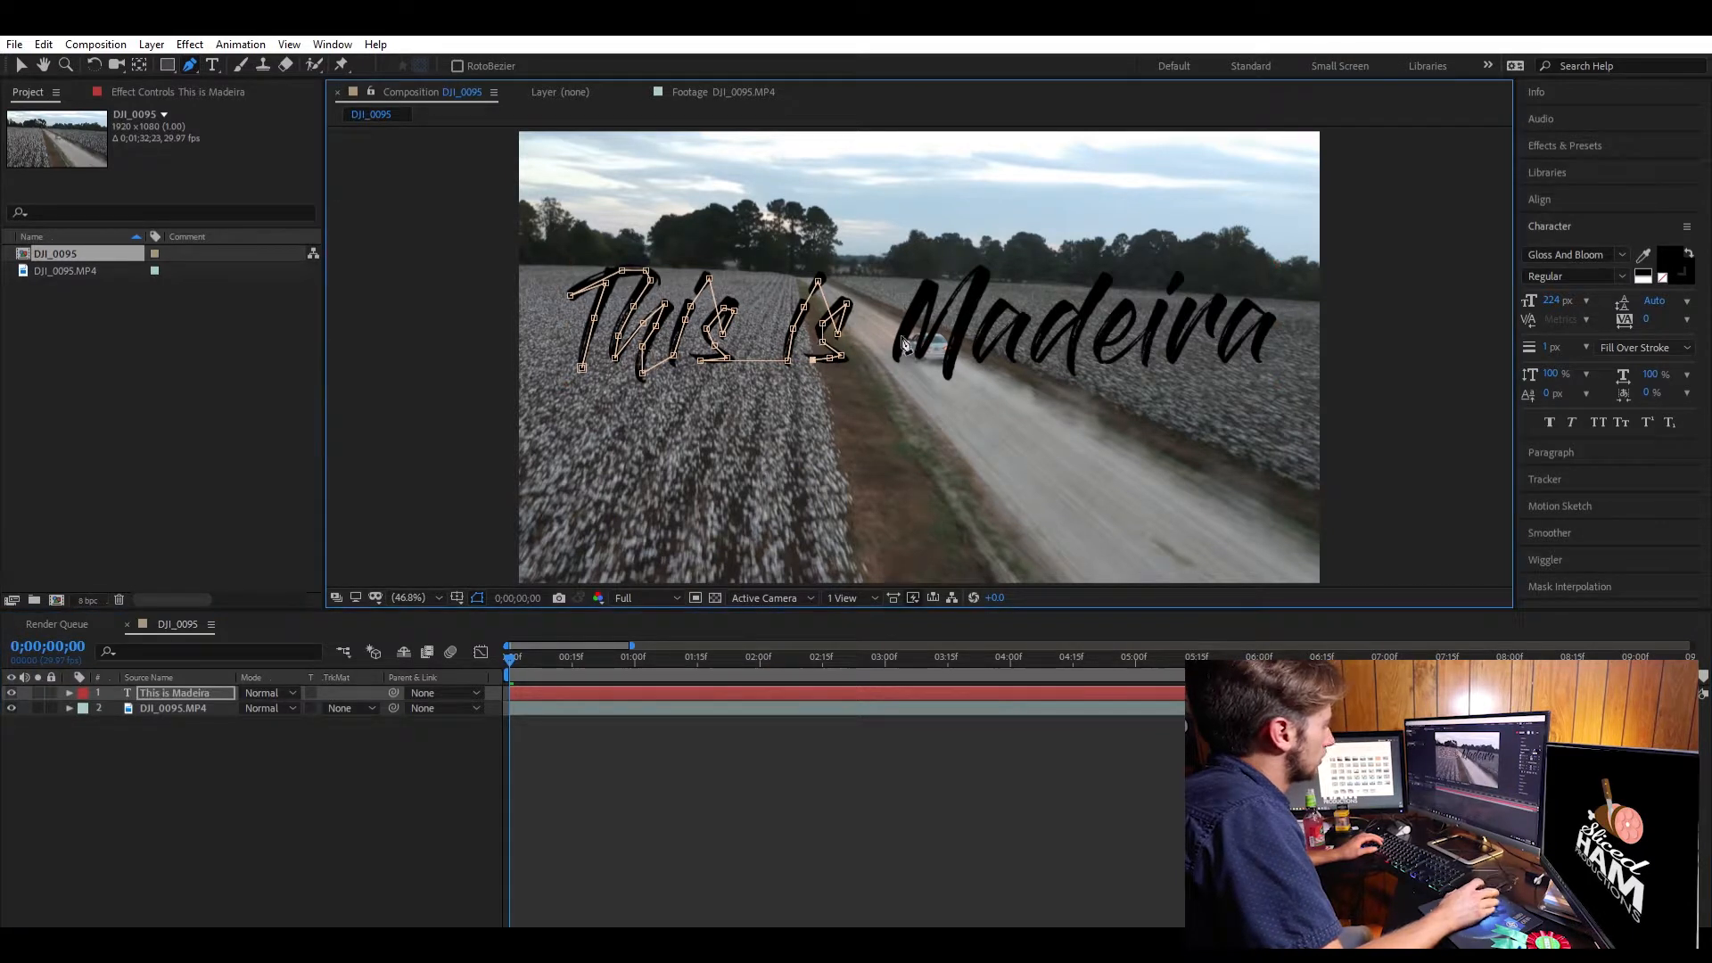
pyautogui.click(897, 358)
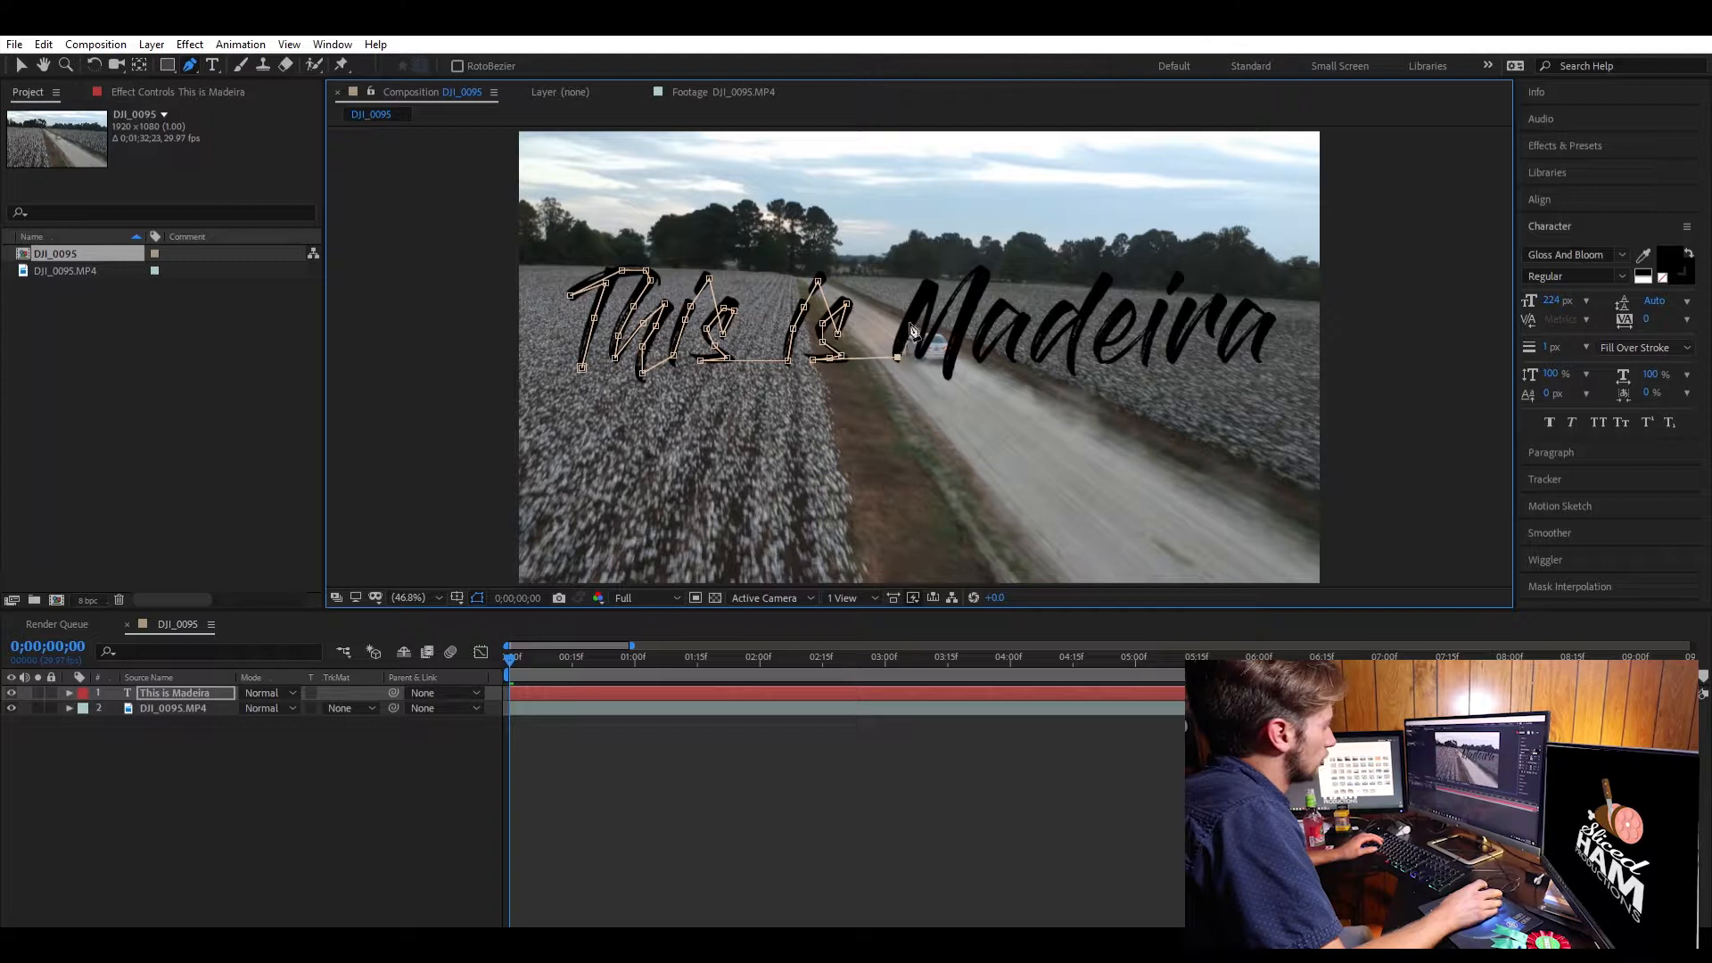
pyautogui.click(928, 289)
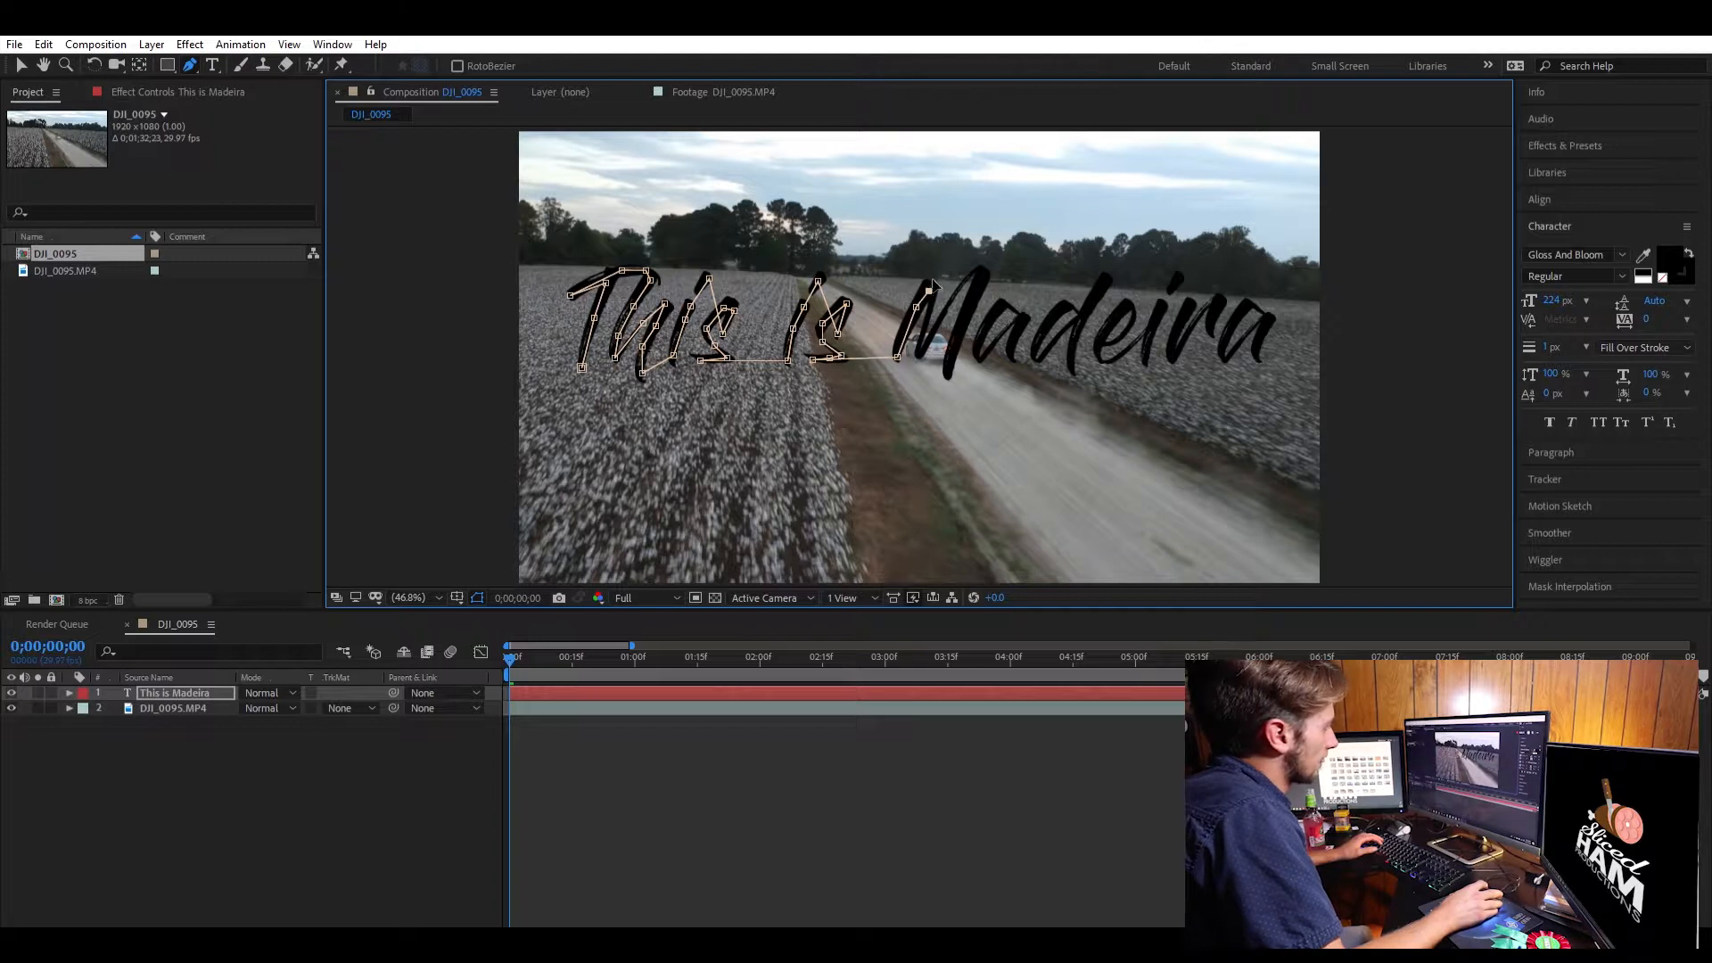
pyautogui.click(918, 350)
pyautogui.click(979, 271)
# Adjust the mask path's inner points on the "M" and trace its last stroke down to the base
pyautogui.doubleClick(952, 306)
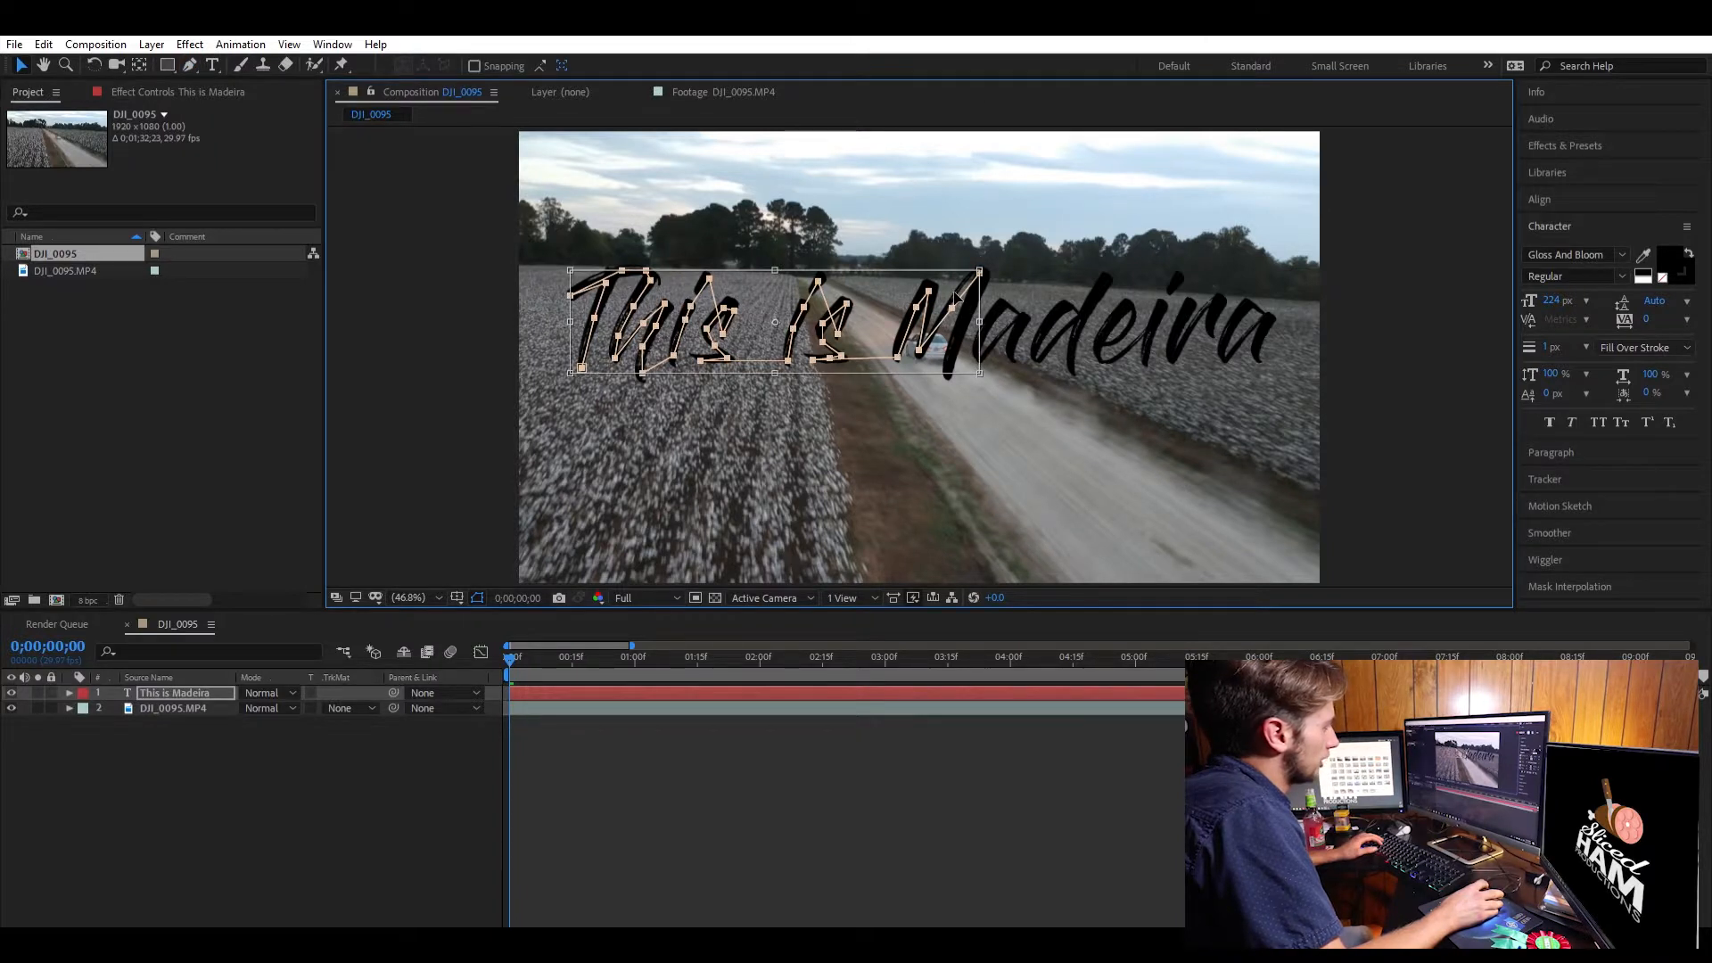
pyautogui.click(204, 678)
pyautogui.click(189, 64)
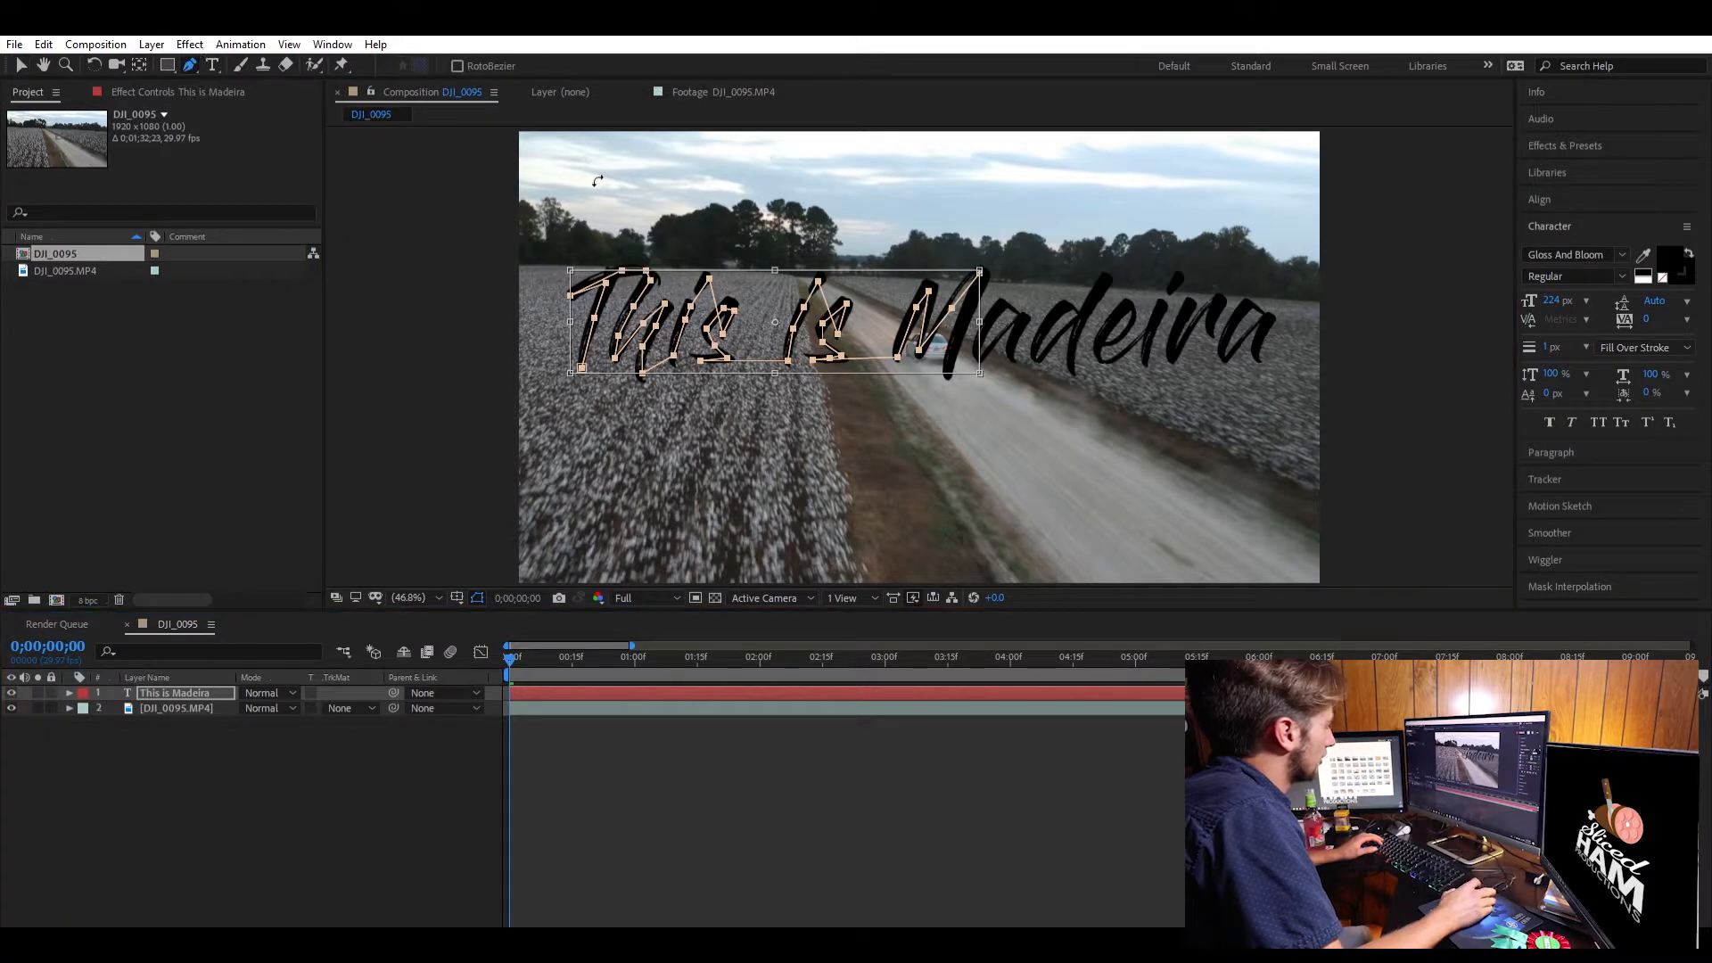
pyautogui.click(951, 301)
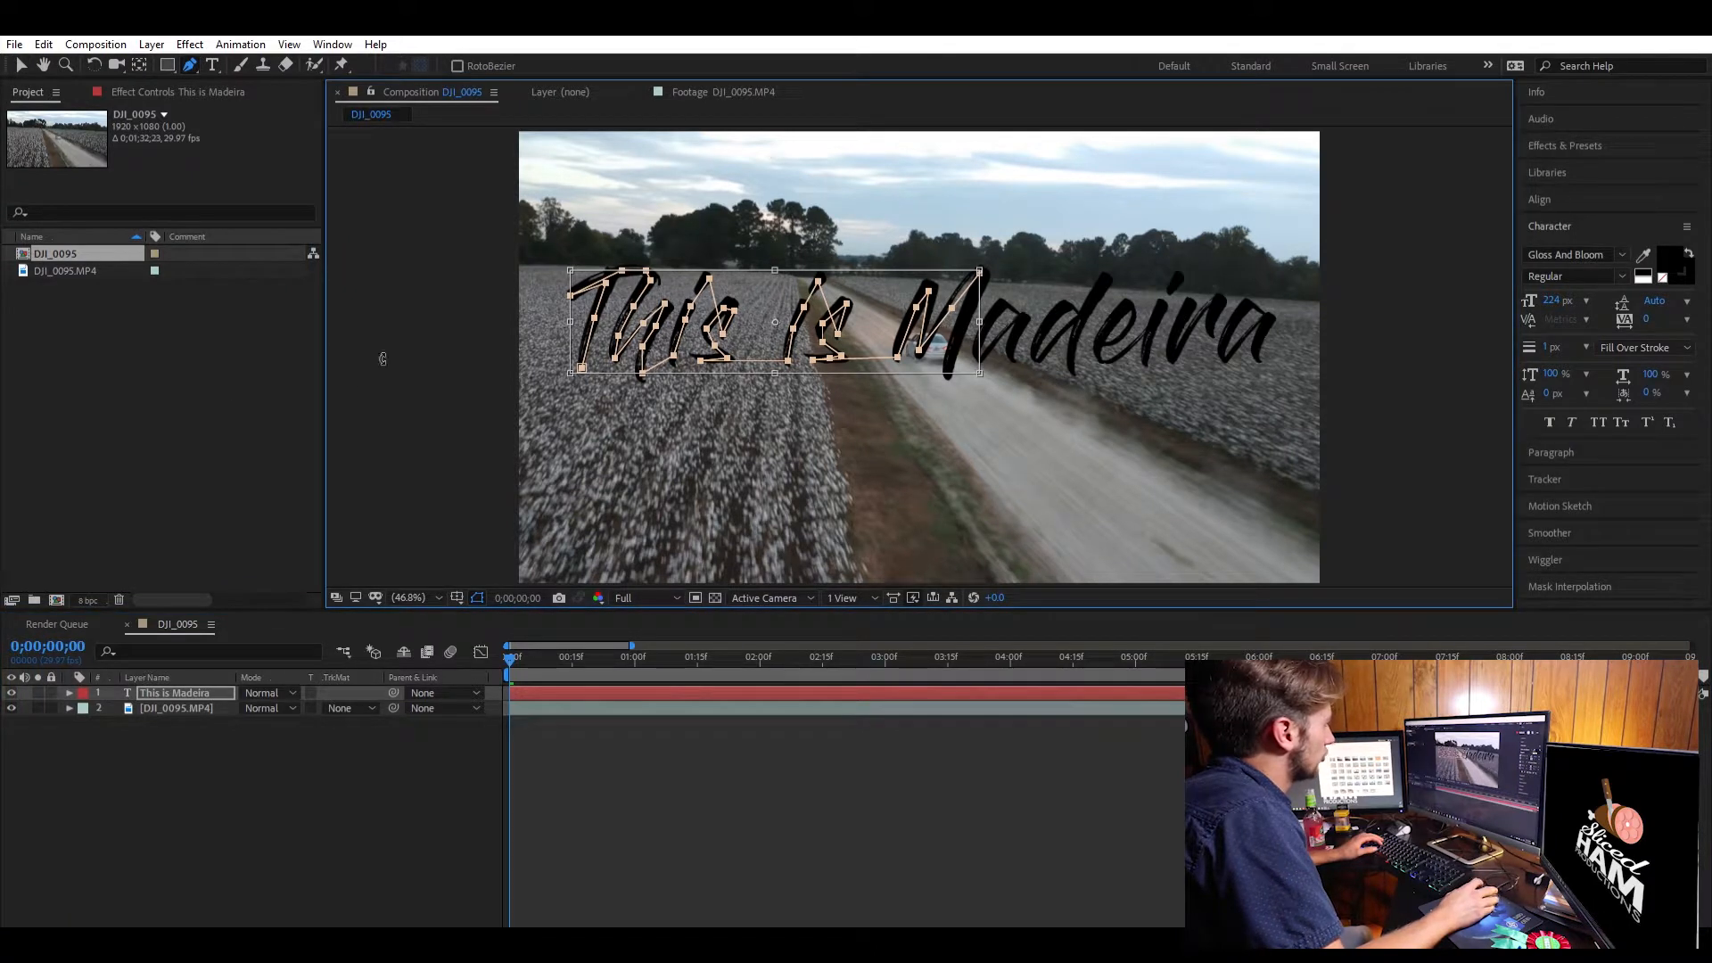
pyautogui.click(979, 272)
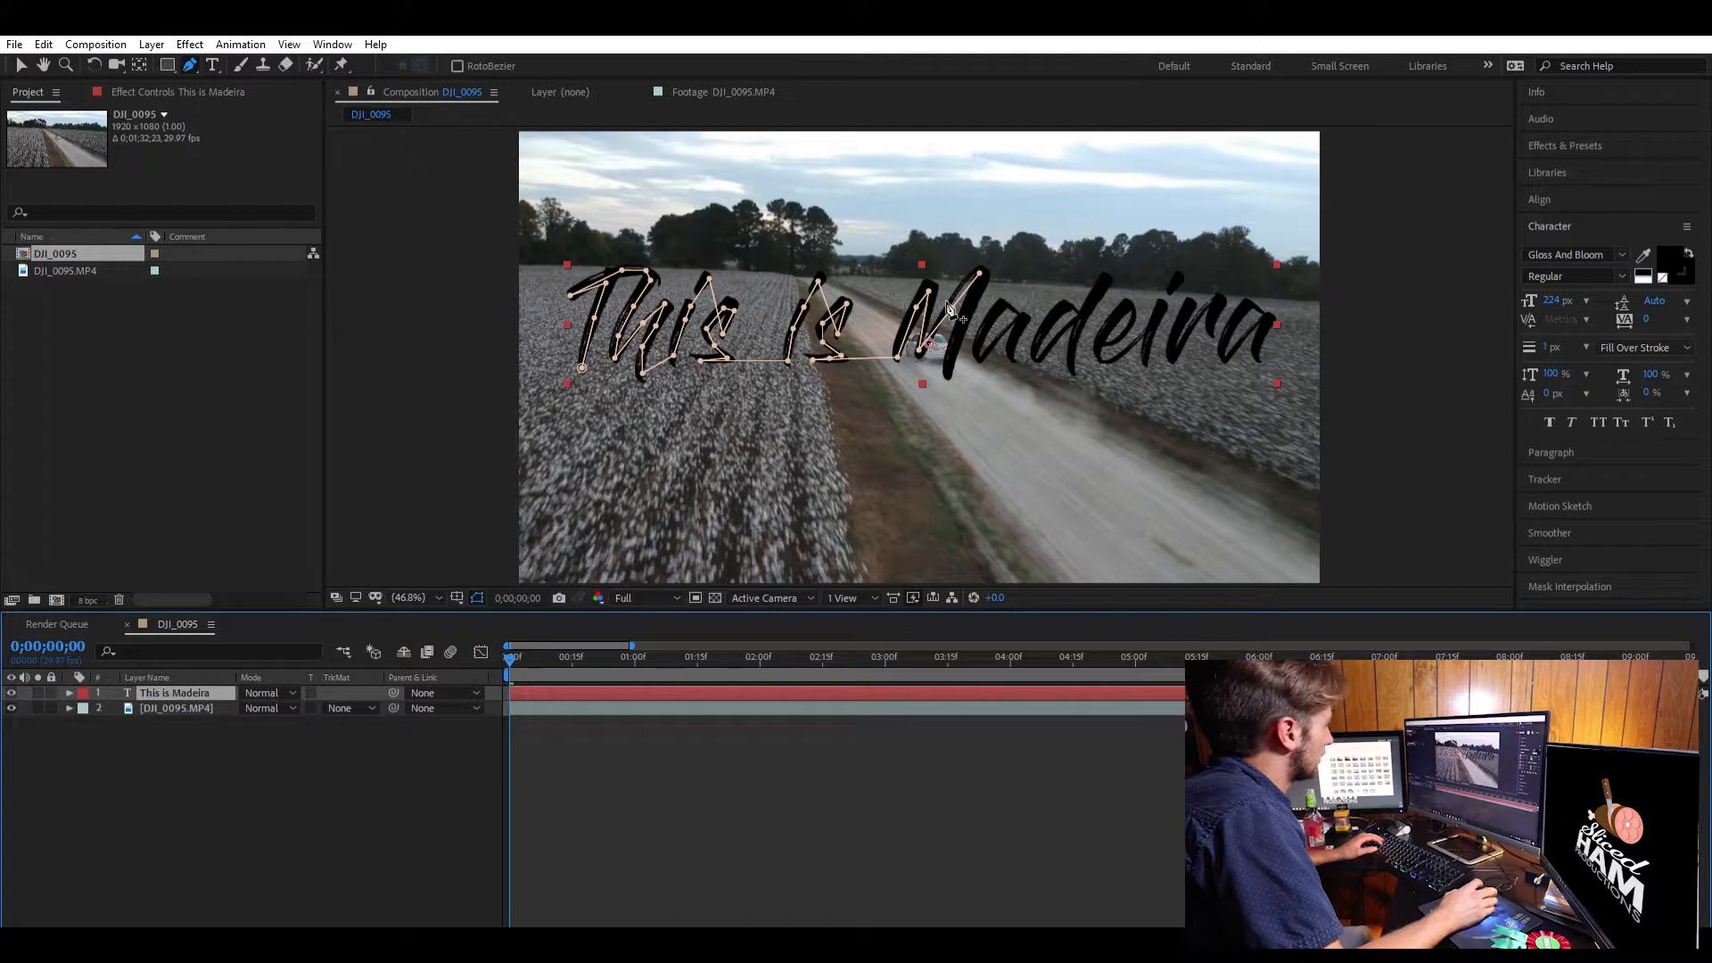
pyautogui.moveTo(952, 309); pyautogui.dragTo(949, 305)
pyautogui.click(948, 375)
# Extend the open mask path from the base of the "M" through the first "a" in "Madeira"
pyautogui.click(1013, 309)
pyautogui.click(998, 304)
pyautogui.click(985, 322)
pyautogui.click(980, 360)
pyautogui.press('v')
pyautogui.doubleClick(983, 353)
pyautogui.press('Escape')
pyautogui.click(191, 65)
pyautogui.click(176, 693)
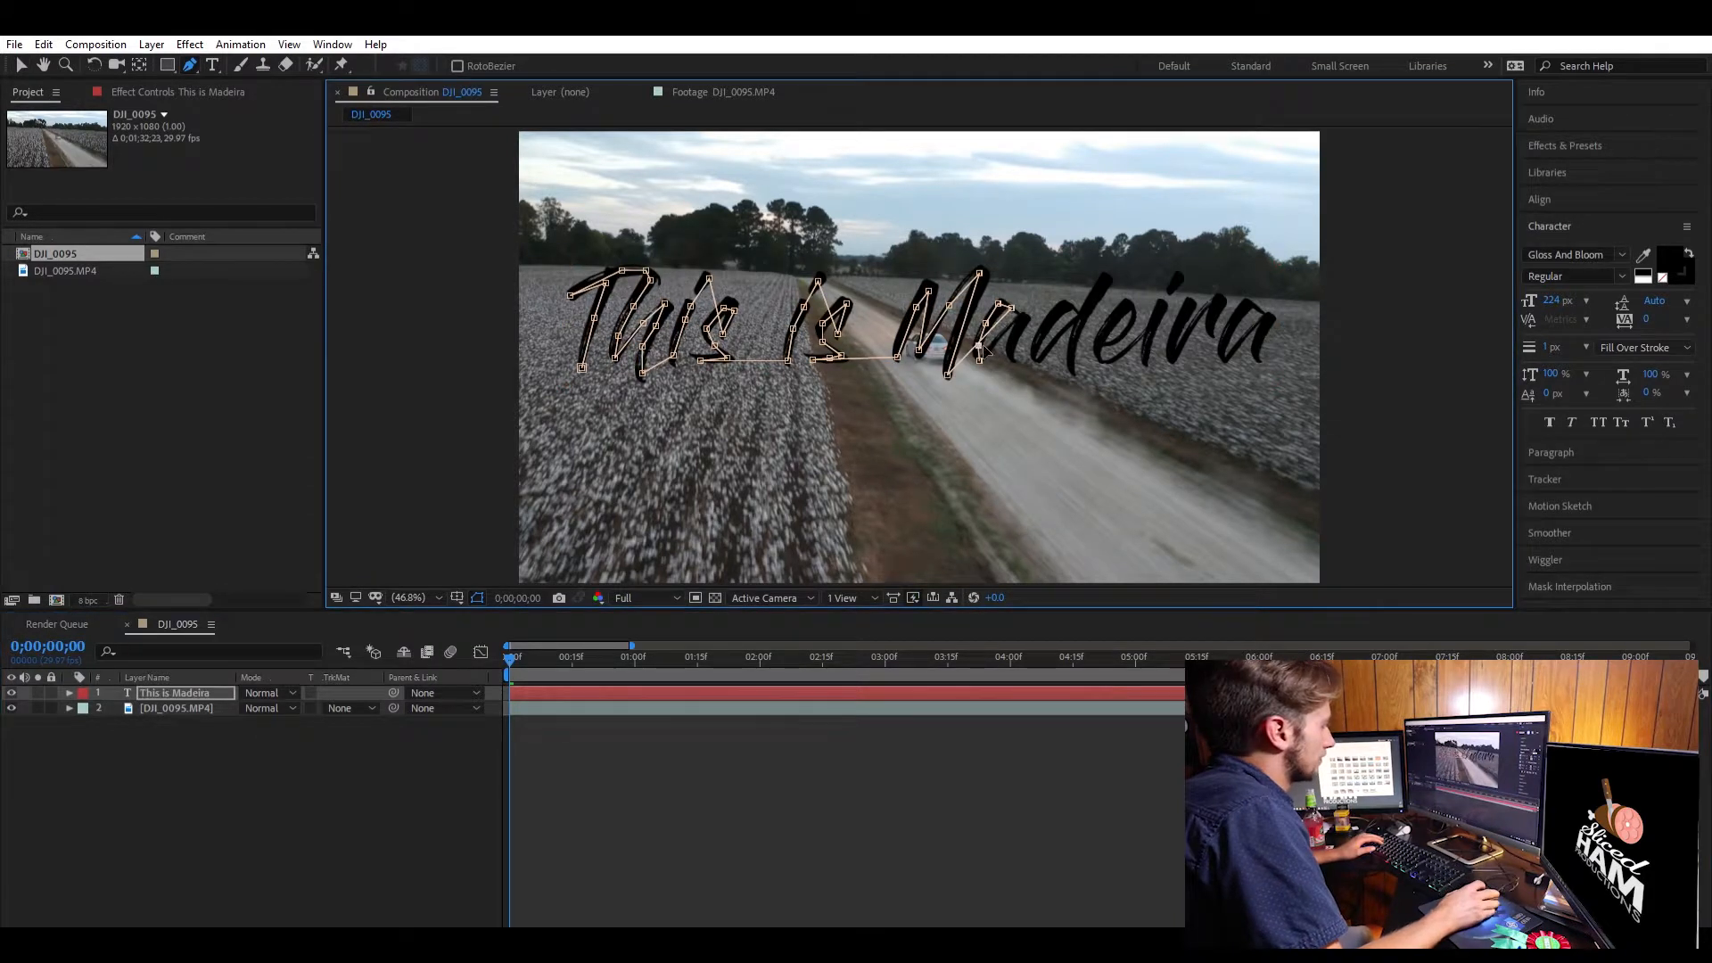
pyautogui.doubleClick(1021, 333)
pyautogui.click(148, 693)
pyautogui.moveTo(1021, 332); pyautogui.dragTo(1017, 332)
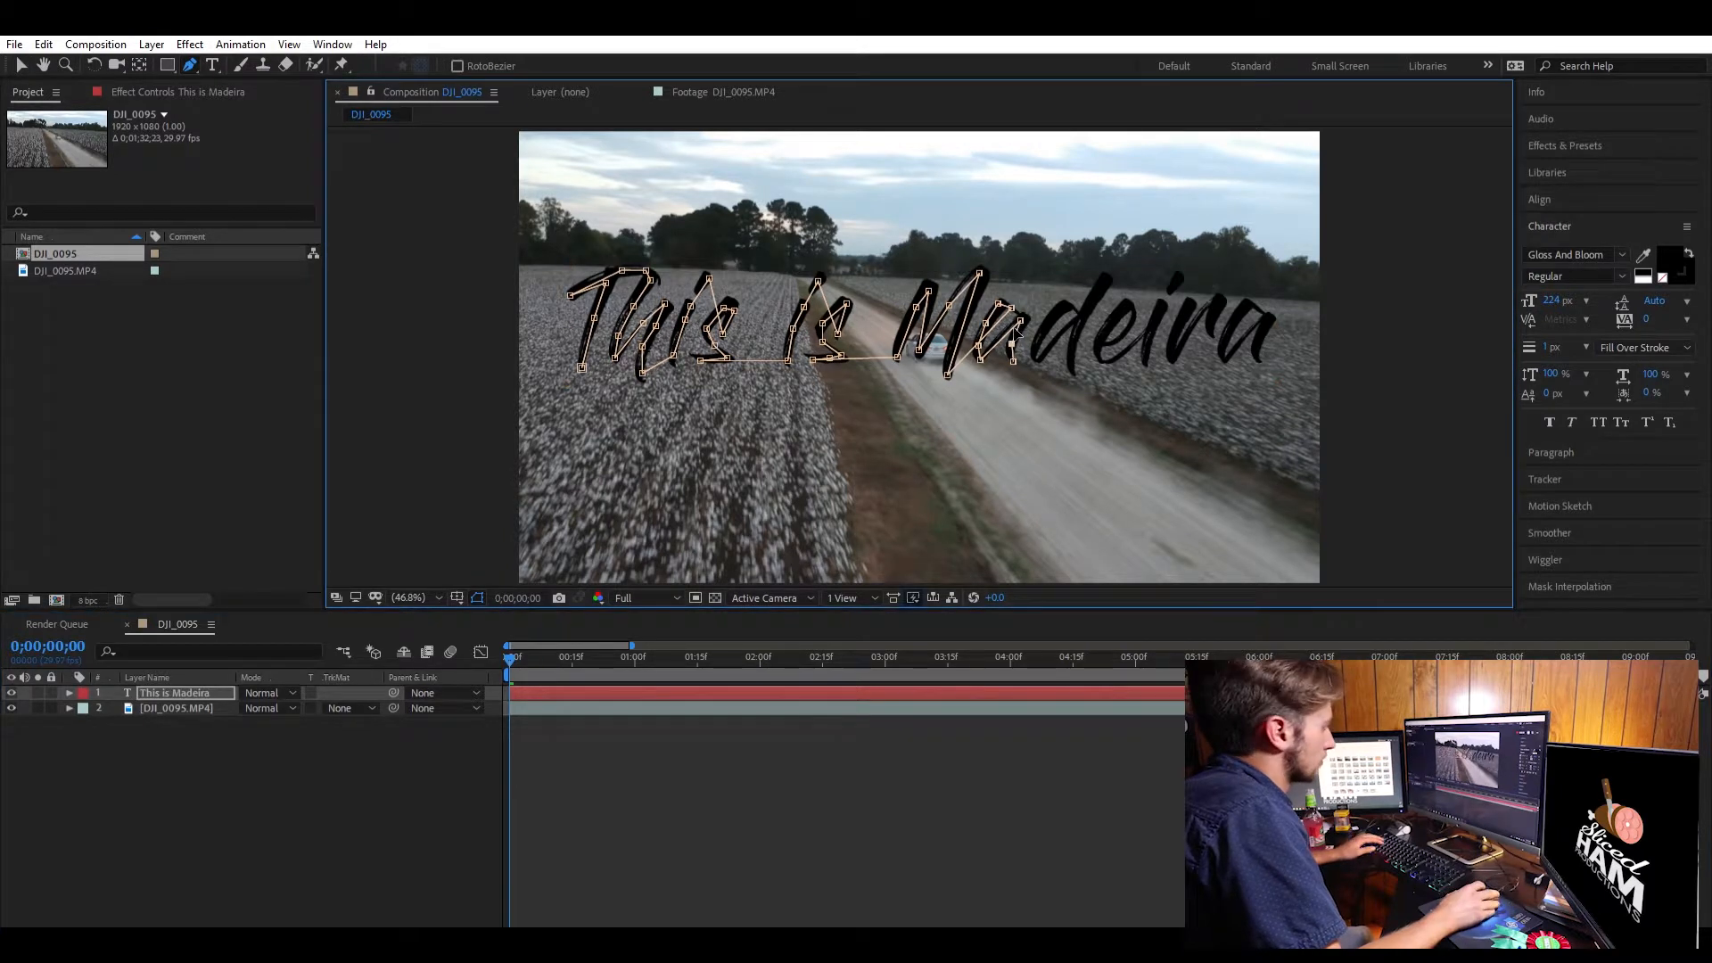
# Continue the mask path through the remaining letters "deira" to finish tracing "Madeira"
pyautogui.click(1044, 329)
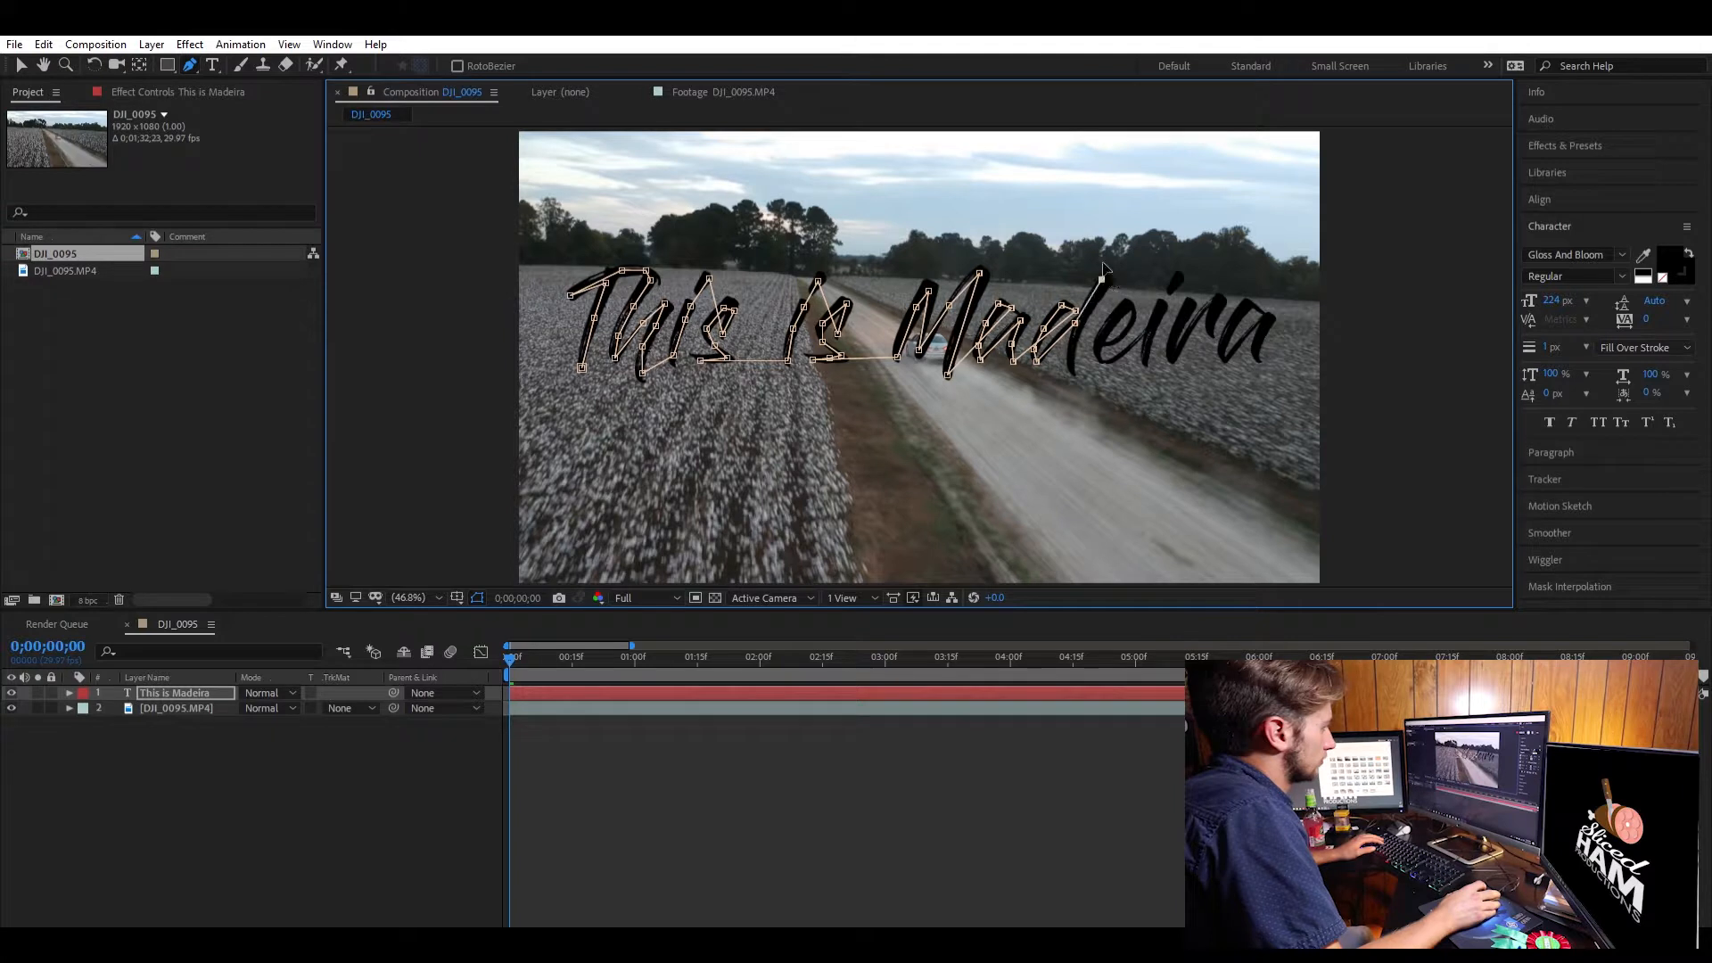
pyautogui.click(1073, 346)
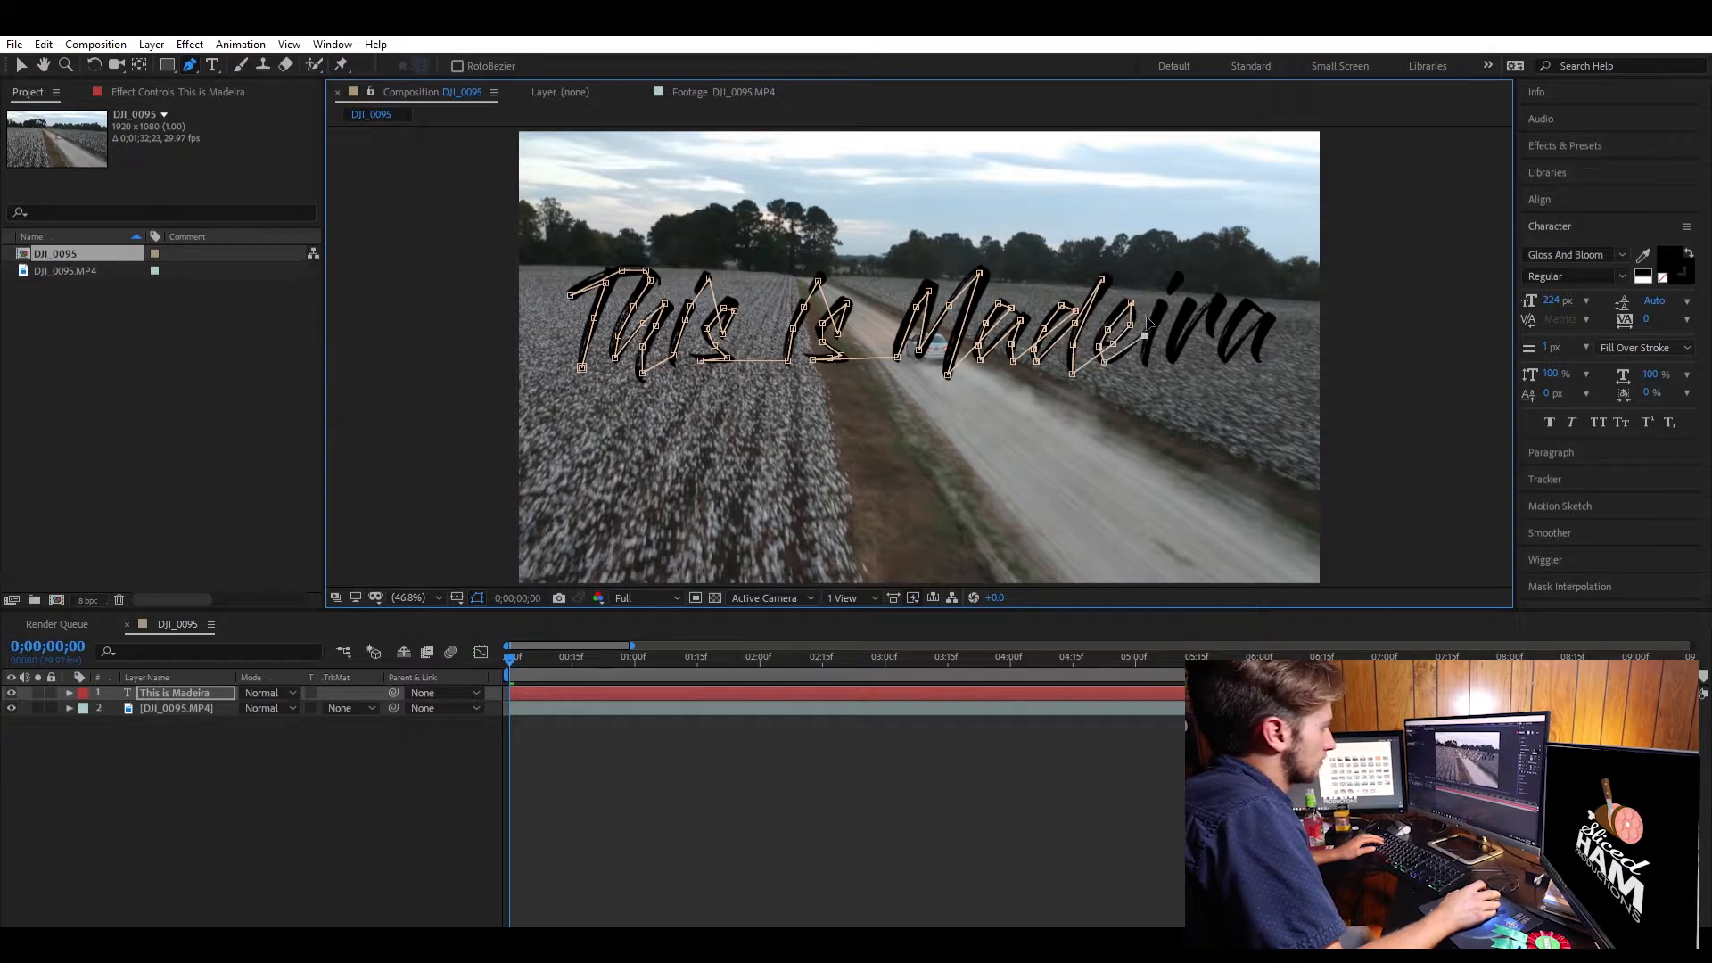
pyautogui.click(1174, 350)
pyautogui.click(1212, 305)
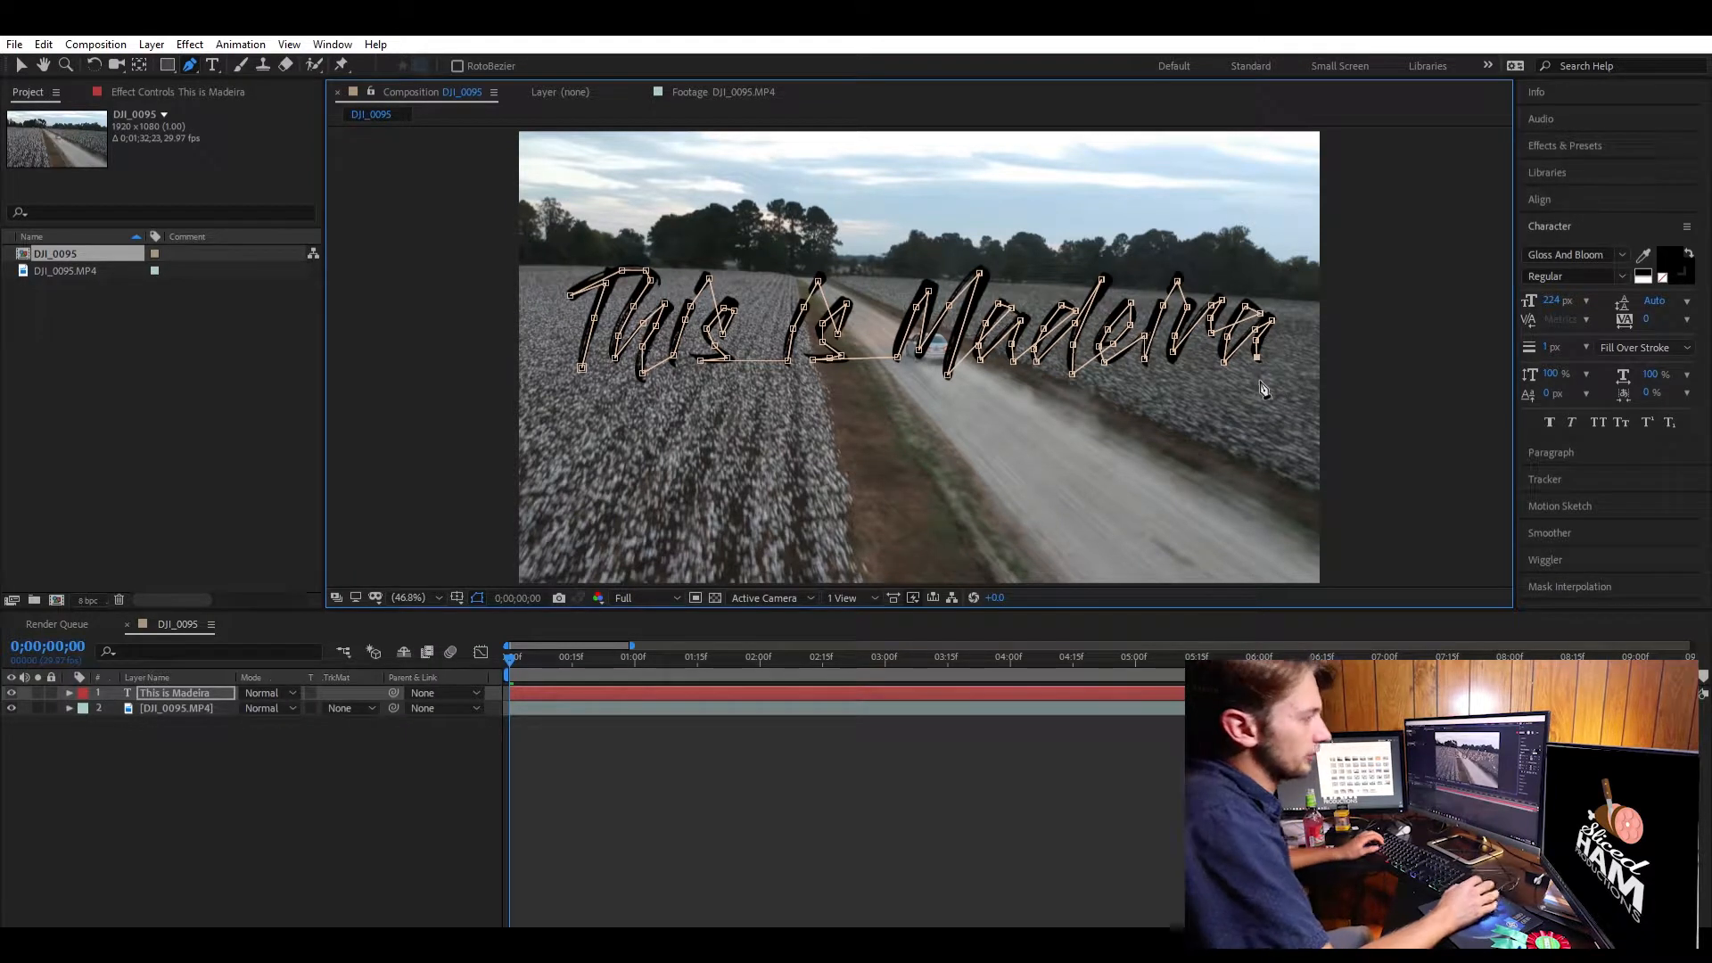
# Search the effects for "stroke" and apply the Generate Stroke effect to the "This is Madeira" text layer
pyautogui.click(1556, 92)
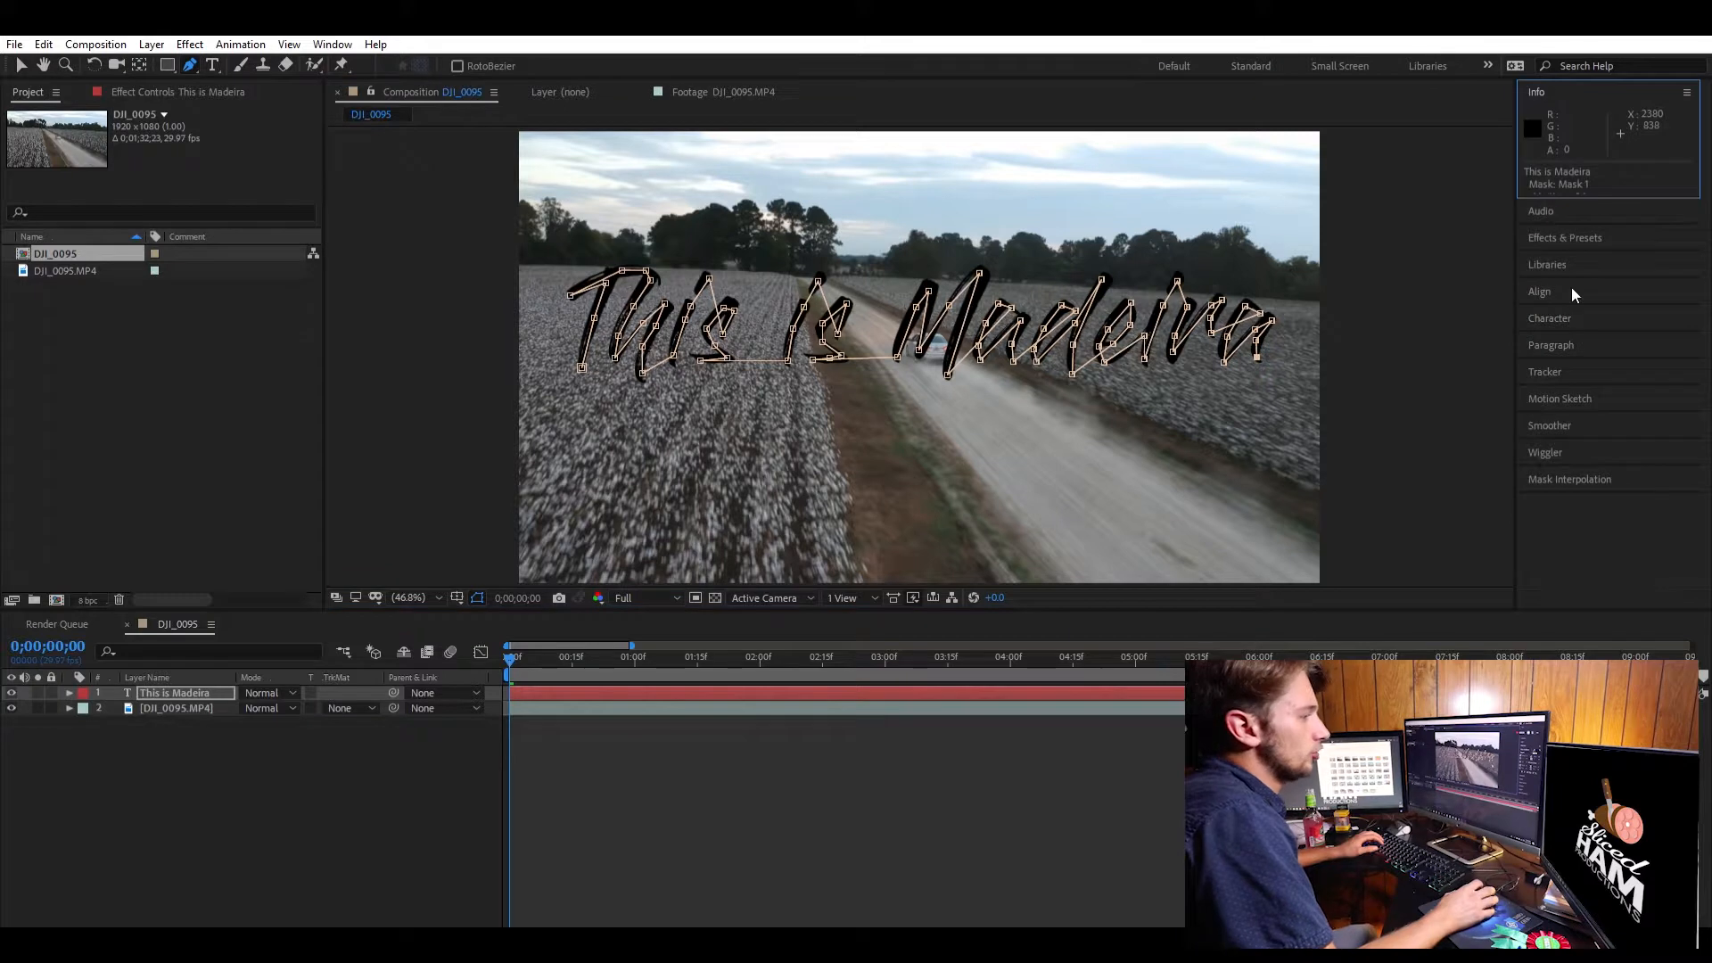
pyautogui.click(1565, 238)
pyautogui.click(1592, 169)
pyautogui.write('stroke')
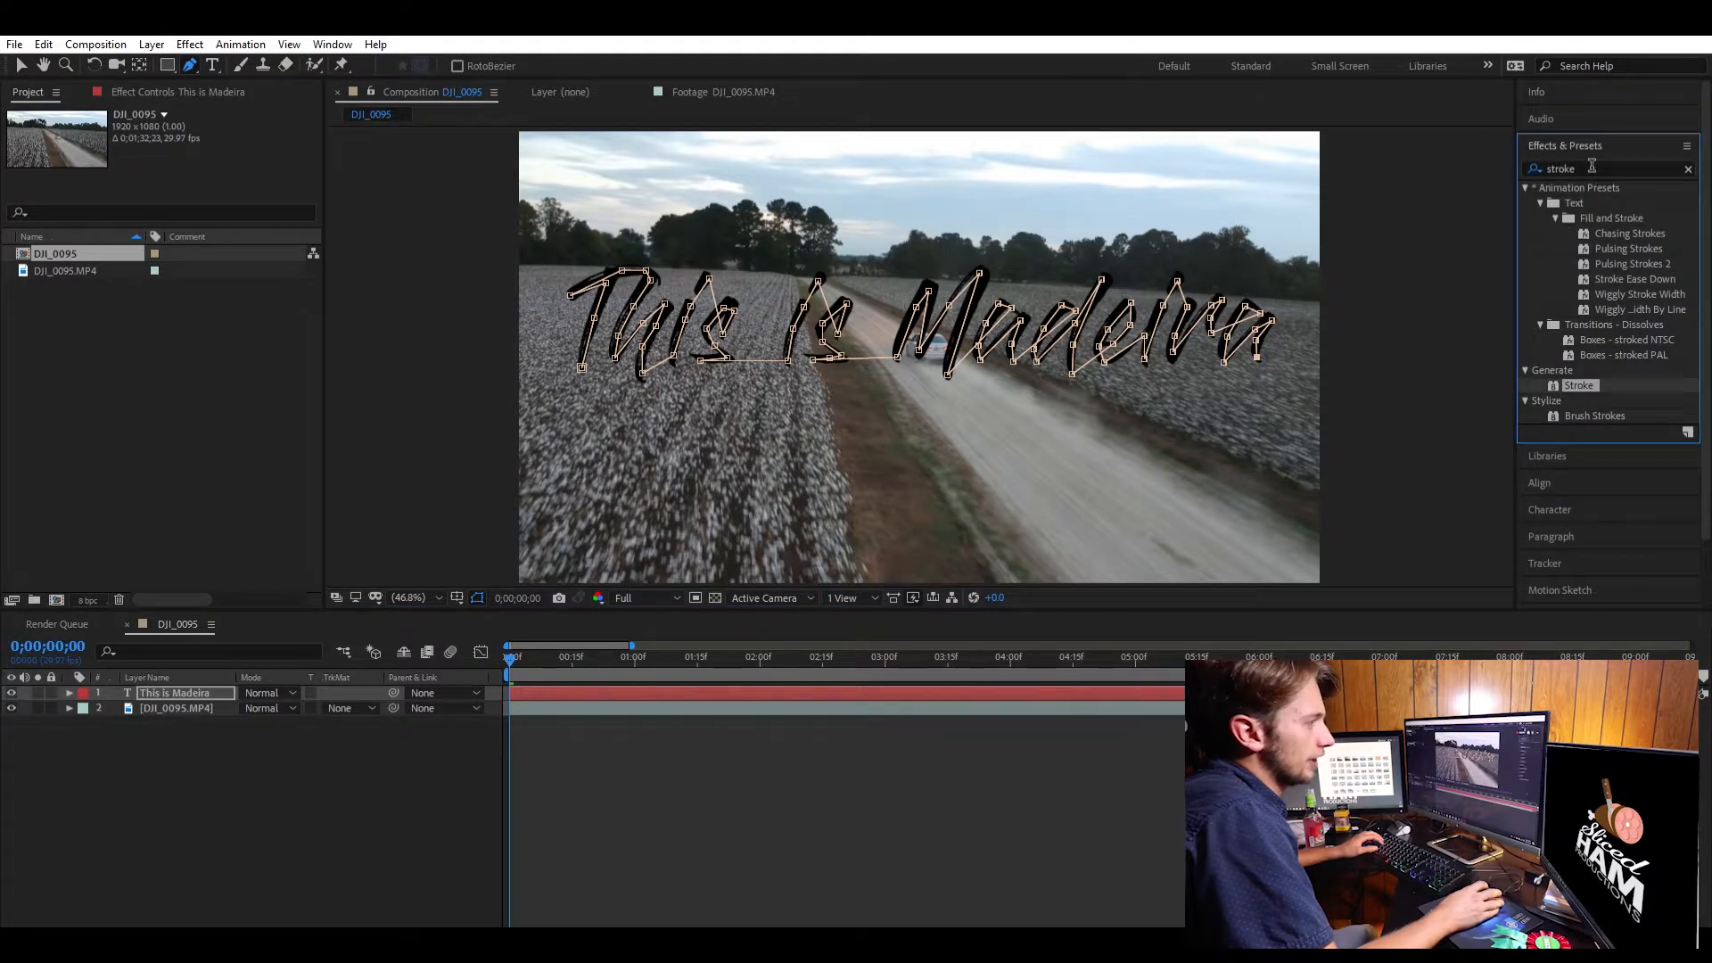
pyautogui.click(1592, 168)
pyautogui.write('stroke')
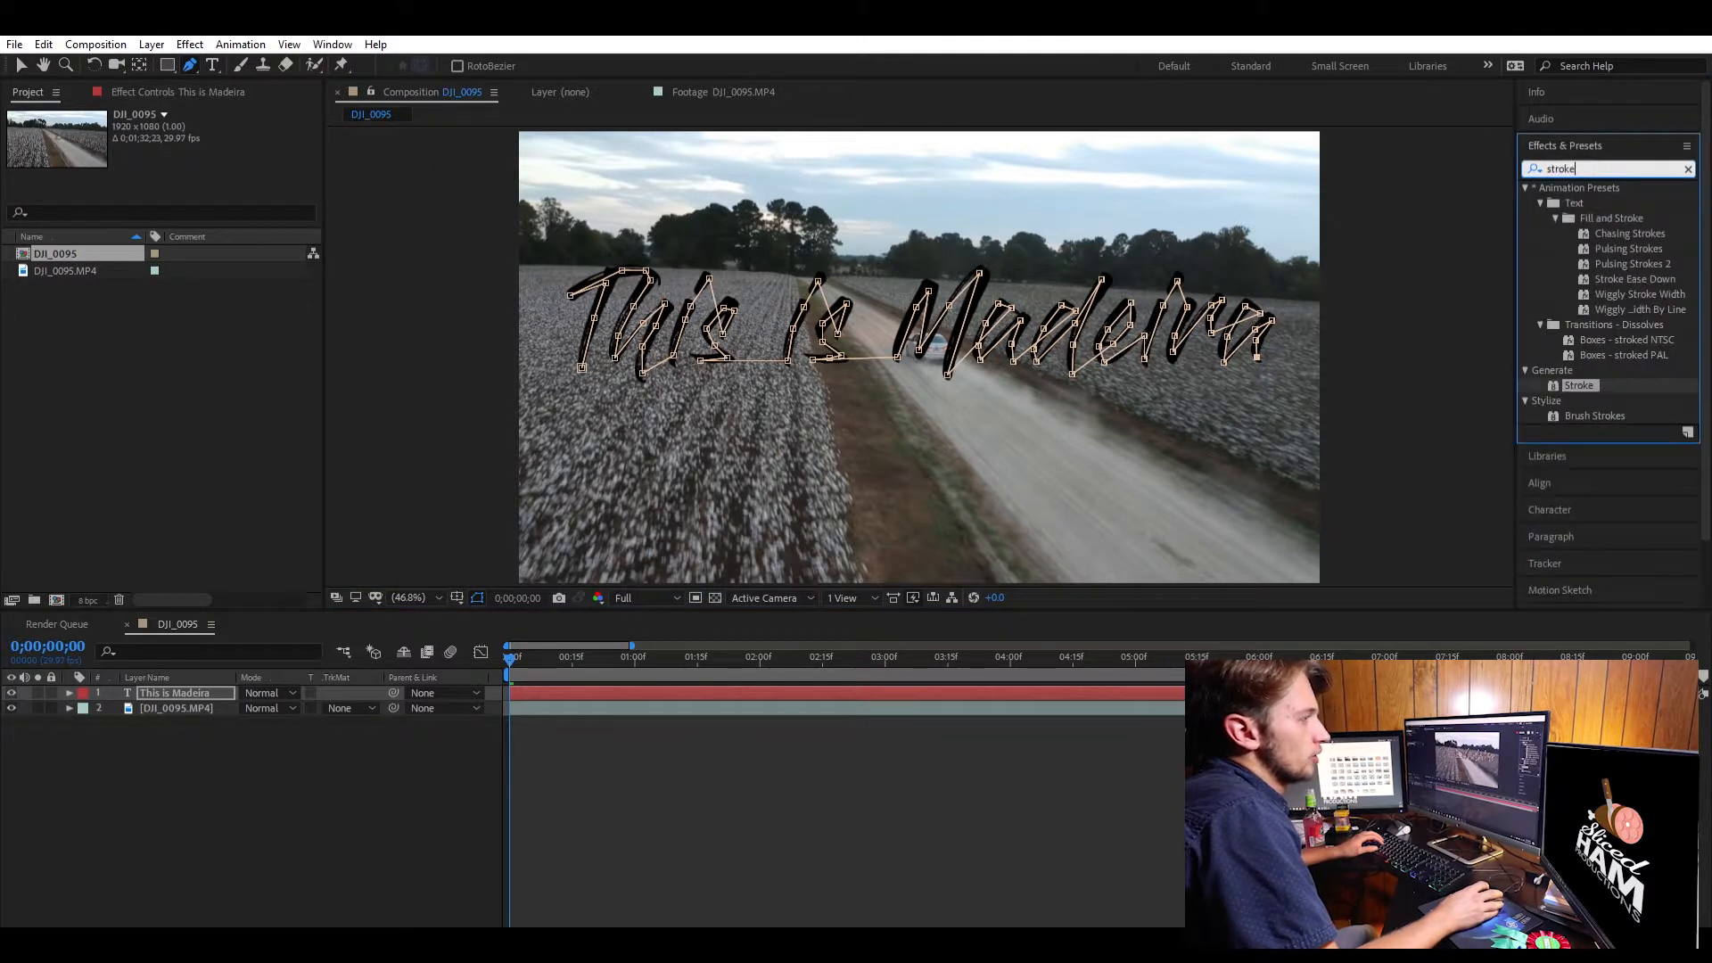
pyautogui.moveTo(1579, 385); pyautogui.dragTo(1255, 482)
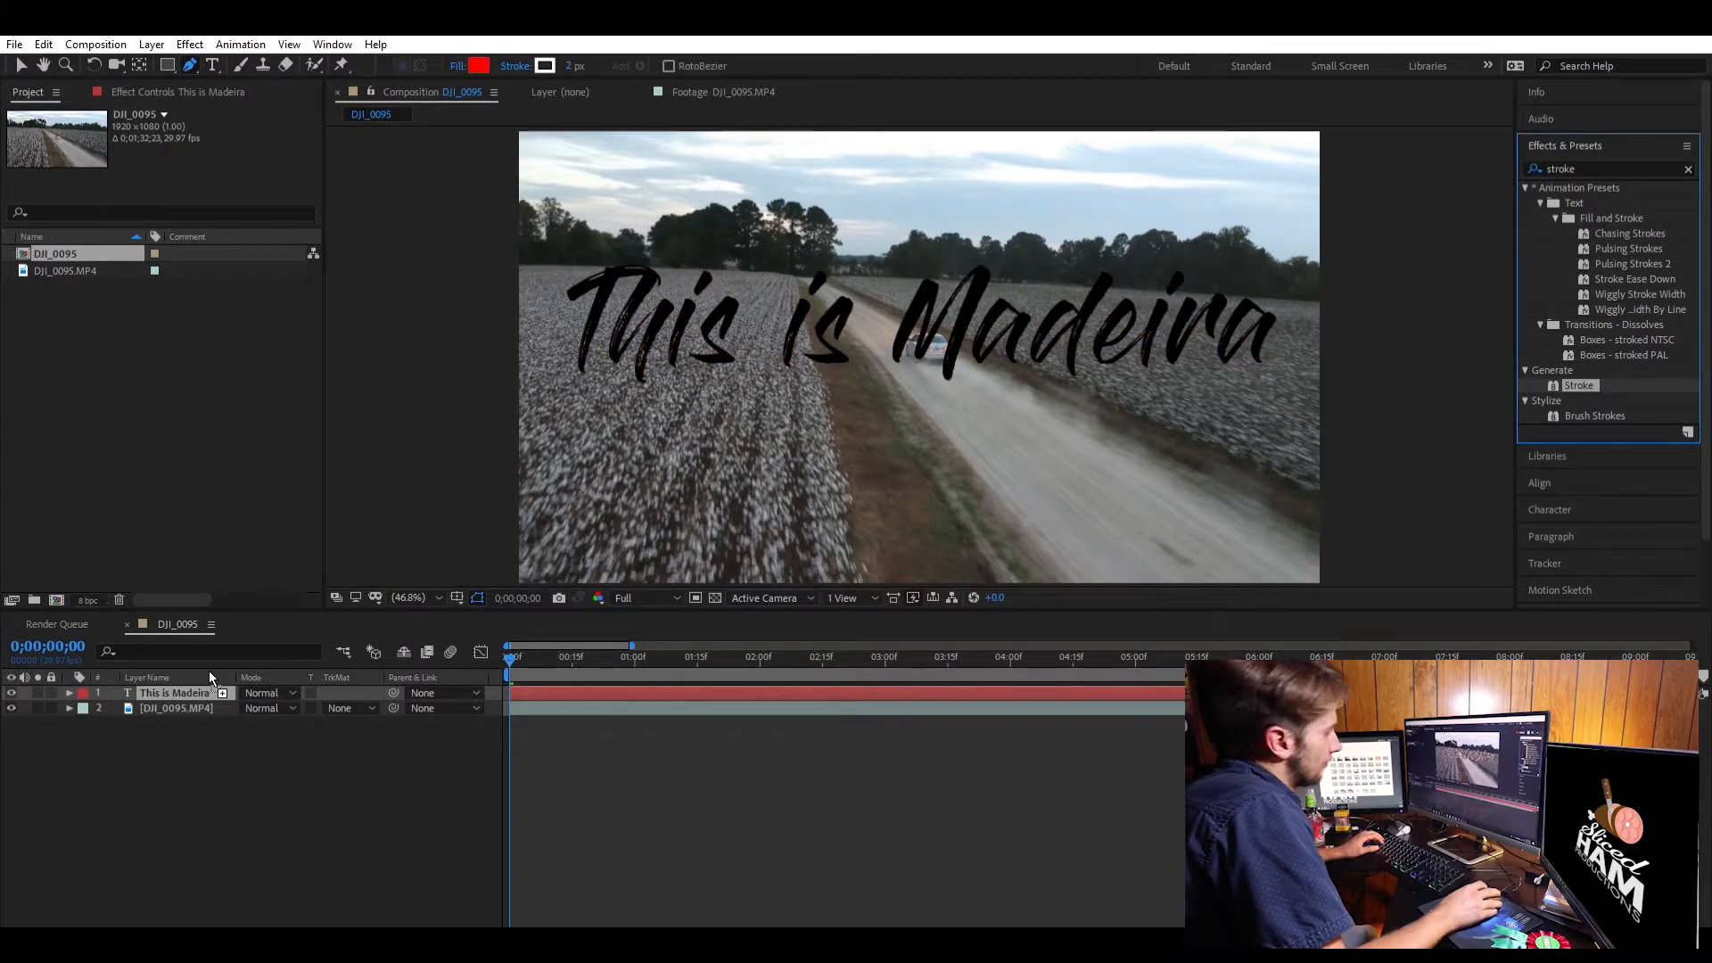
pyautogui.press('v')
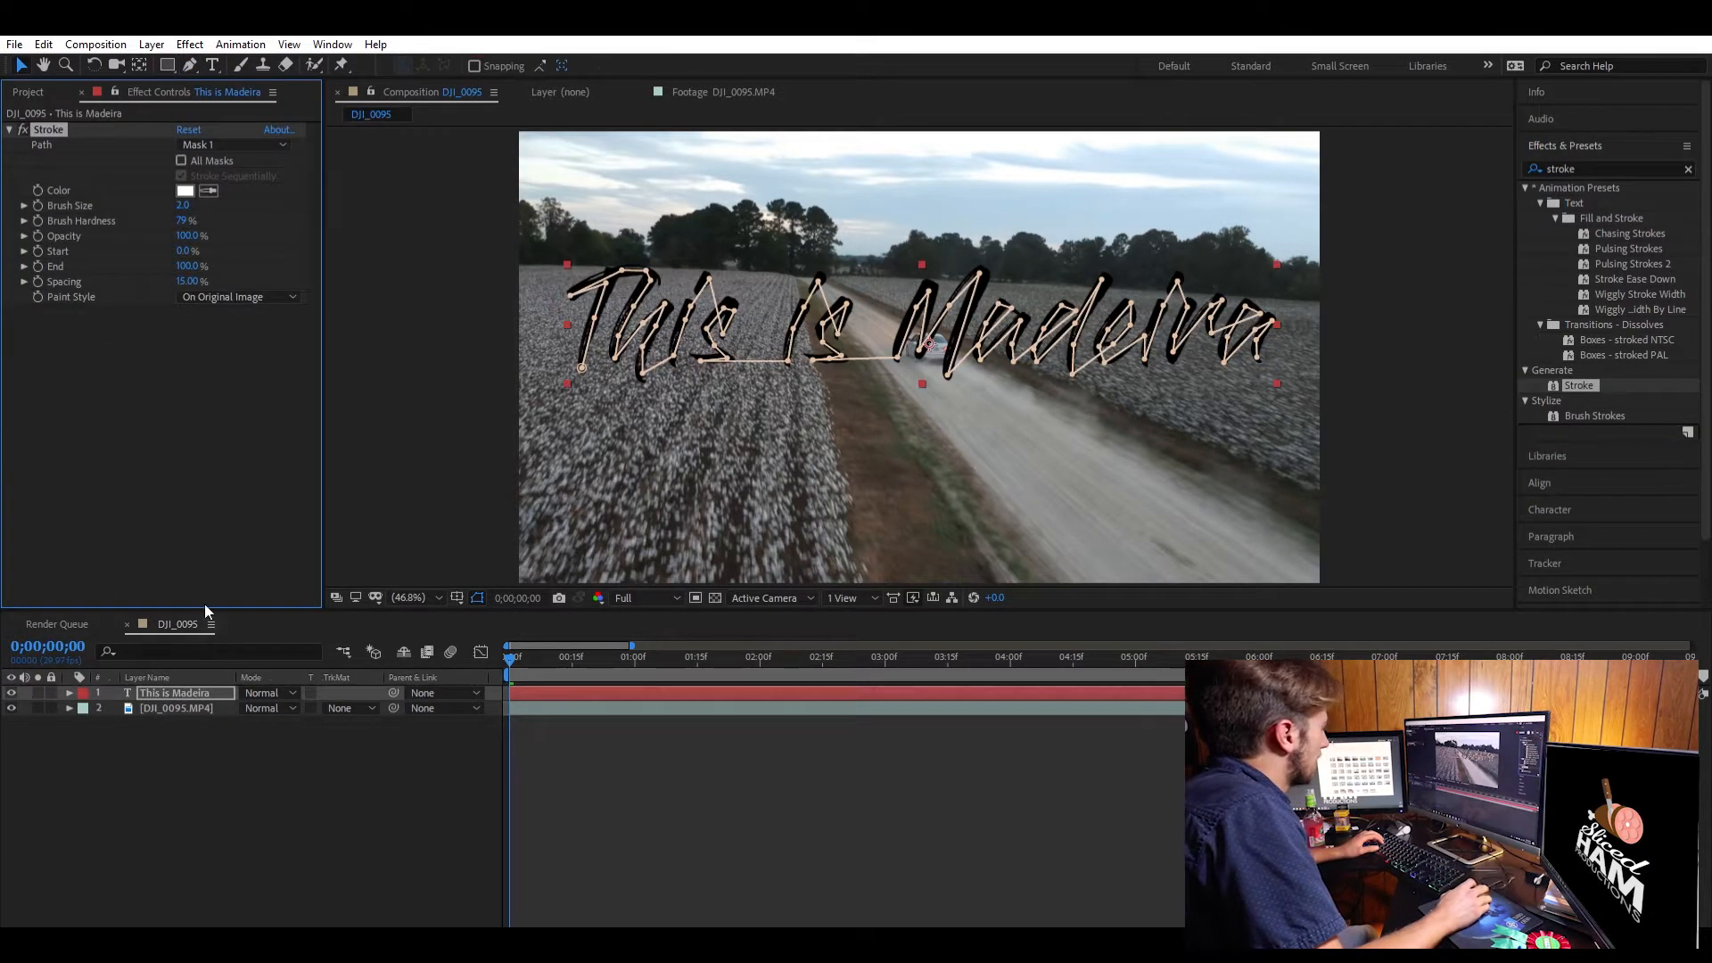
# Set the Stroke effect's Brush Size to 30 so it covers the letters
pyautogui.click(184, 204)
pyautogui.write('30')
pyautogui.press('Return')
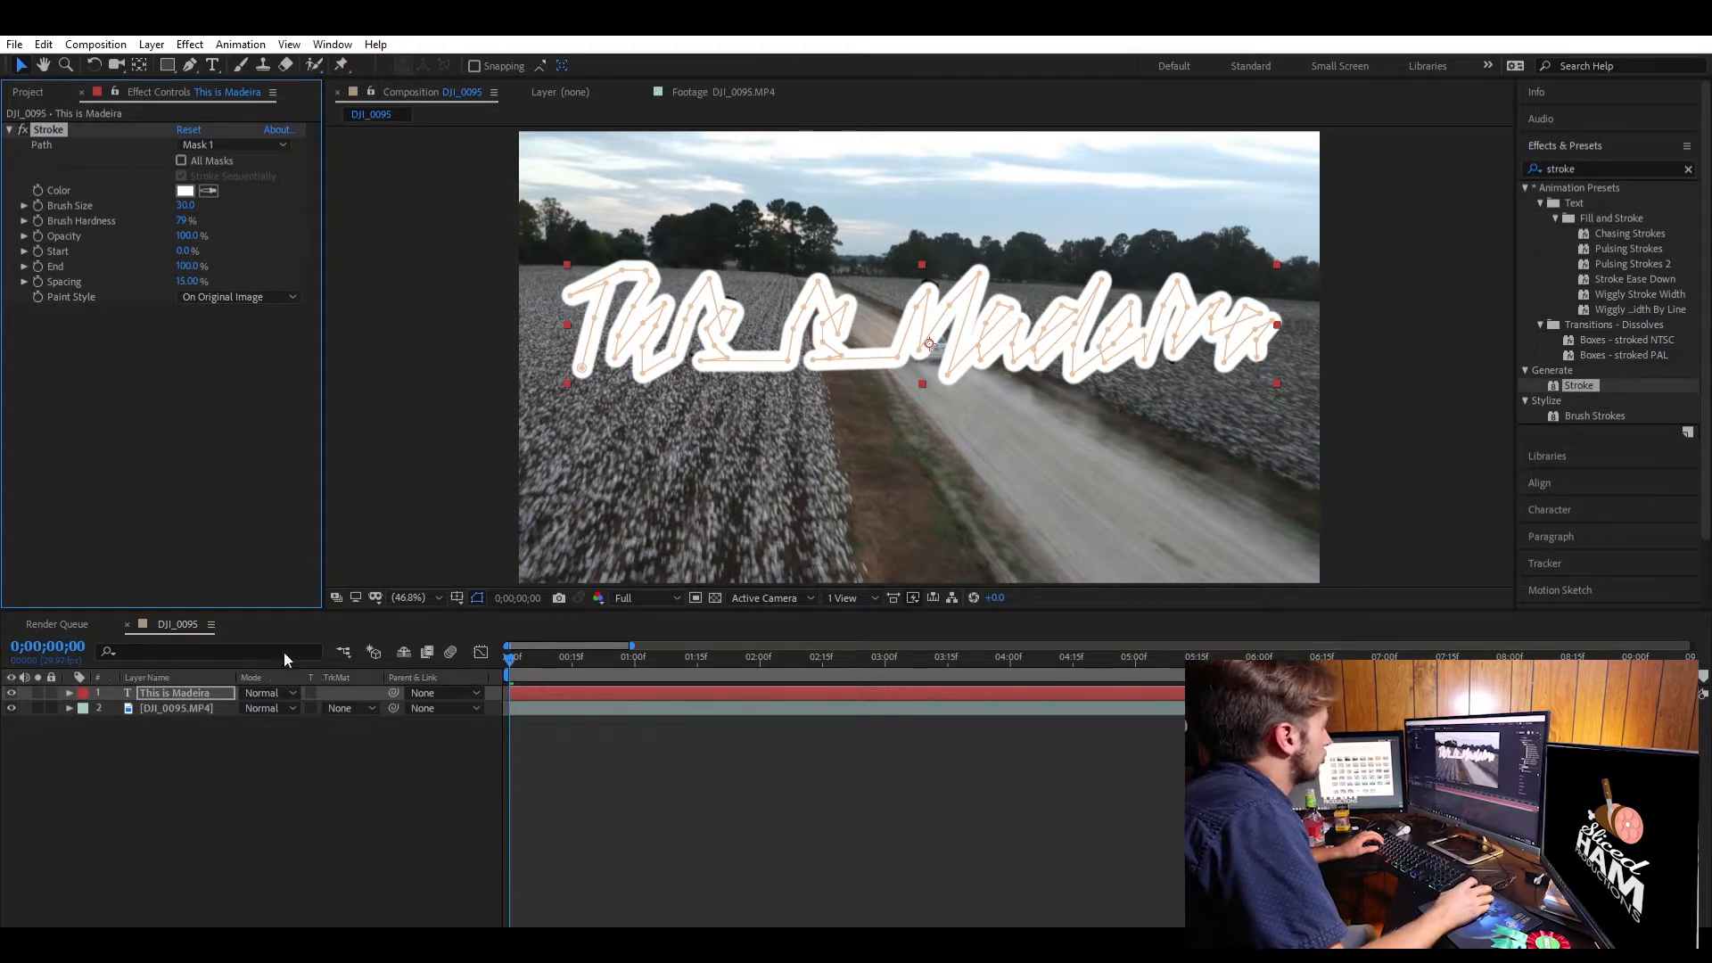
# Set Paint Style to Reveal Original Image and keyframe the Stroke's End from 0% at the start to 100% at 0;00;07;00
pyautogui.moveTo(199, 257); pyautogui.dragTo(90, 257)
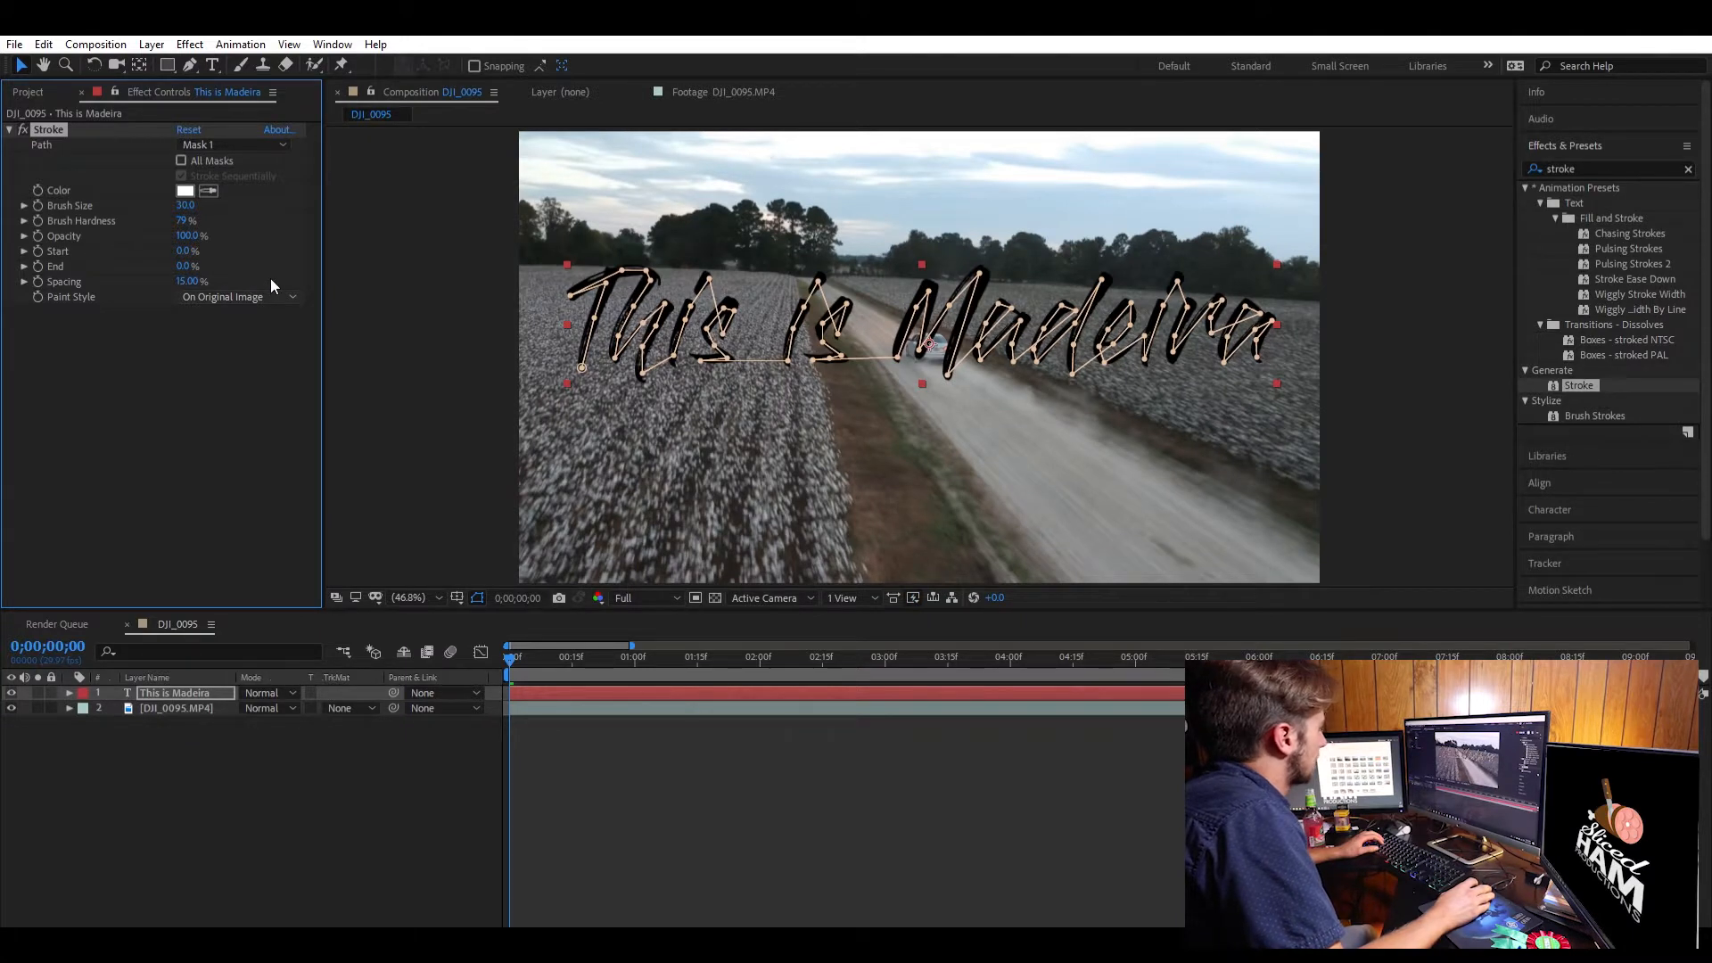
pyautogui.click(274, 350)
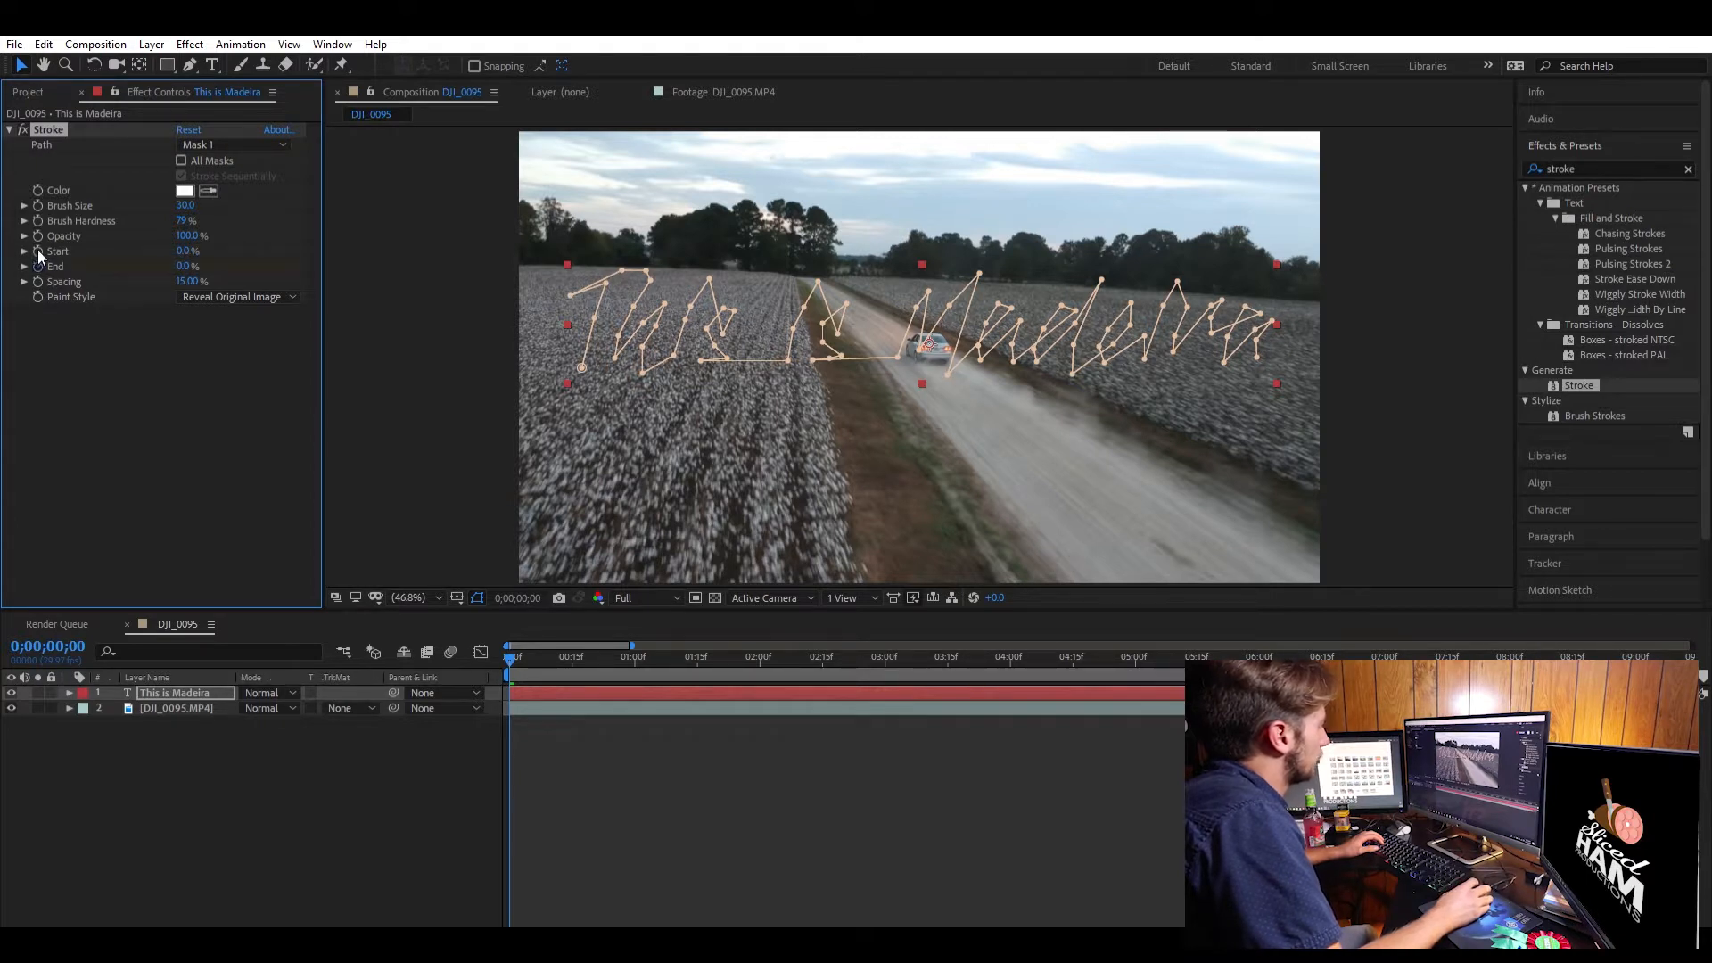
pyautogui.moveTo(504, 647); pyautogui.dragTo(1389, 646)
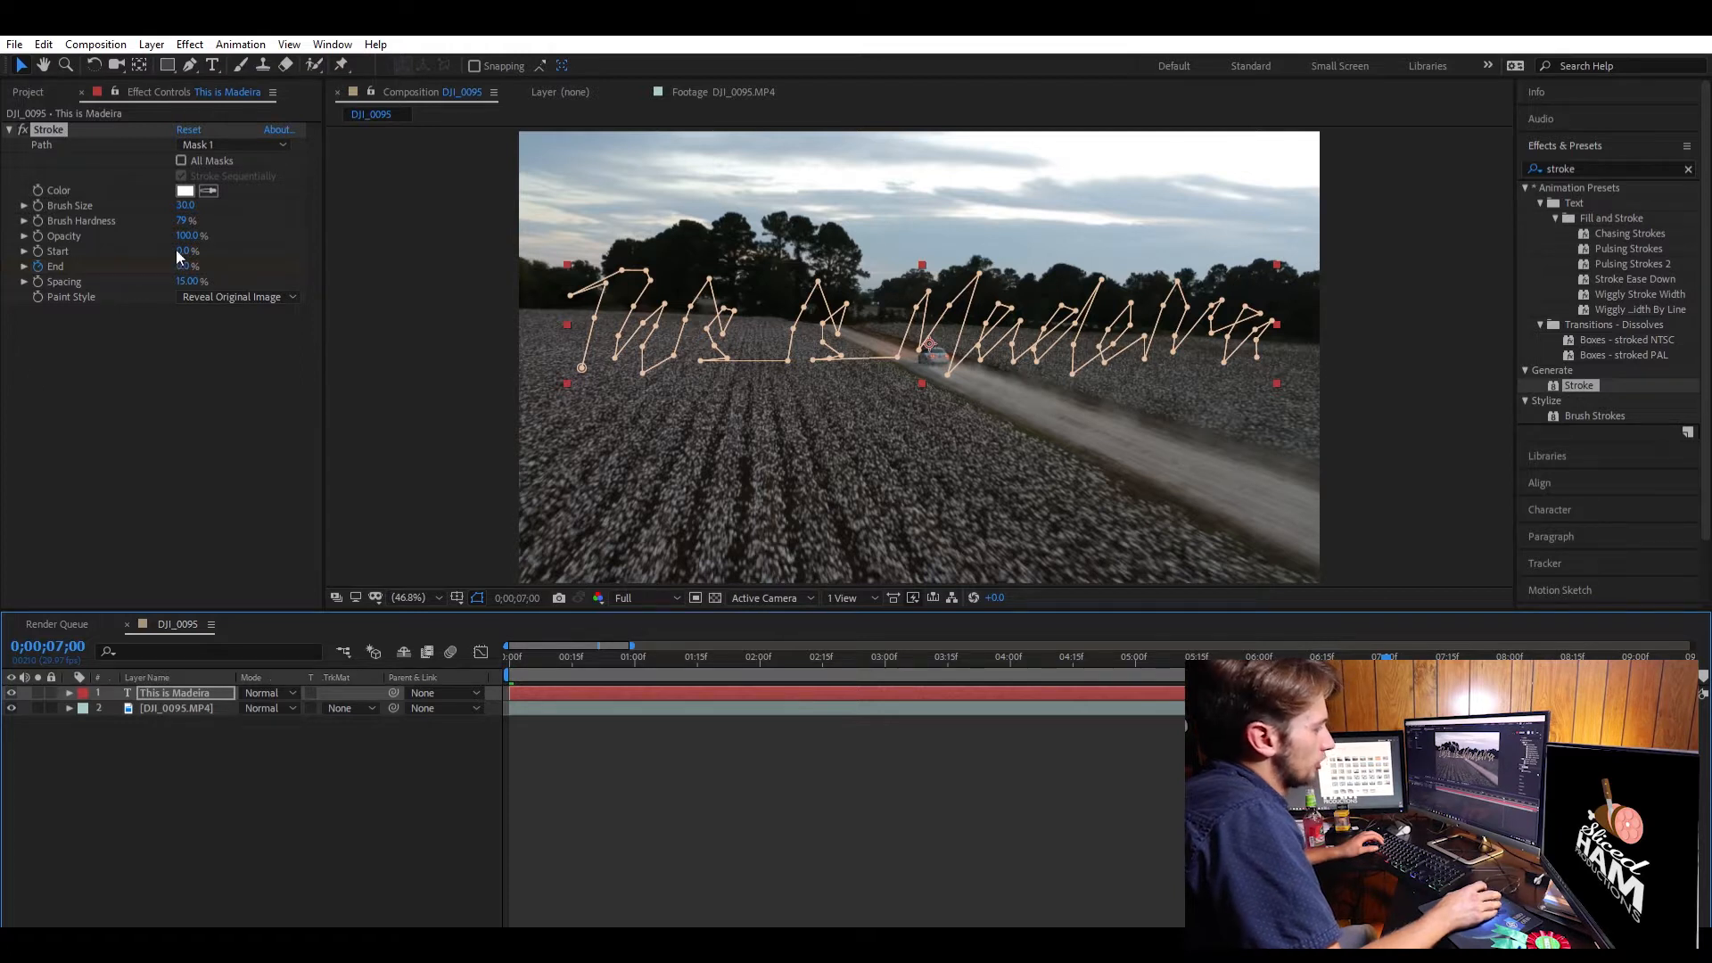
pyautogui.moveTo(185, 265); pyautogui.dragTo(483, 232)
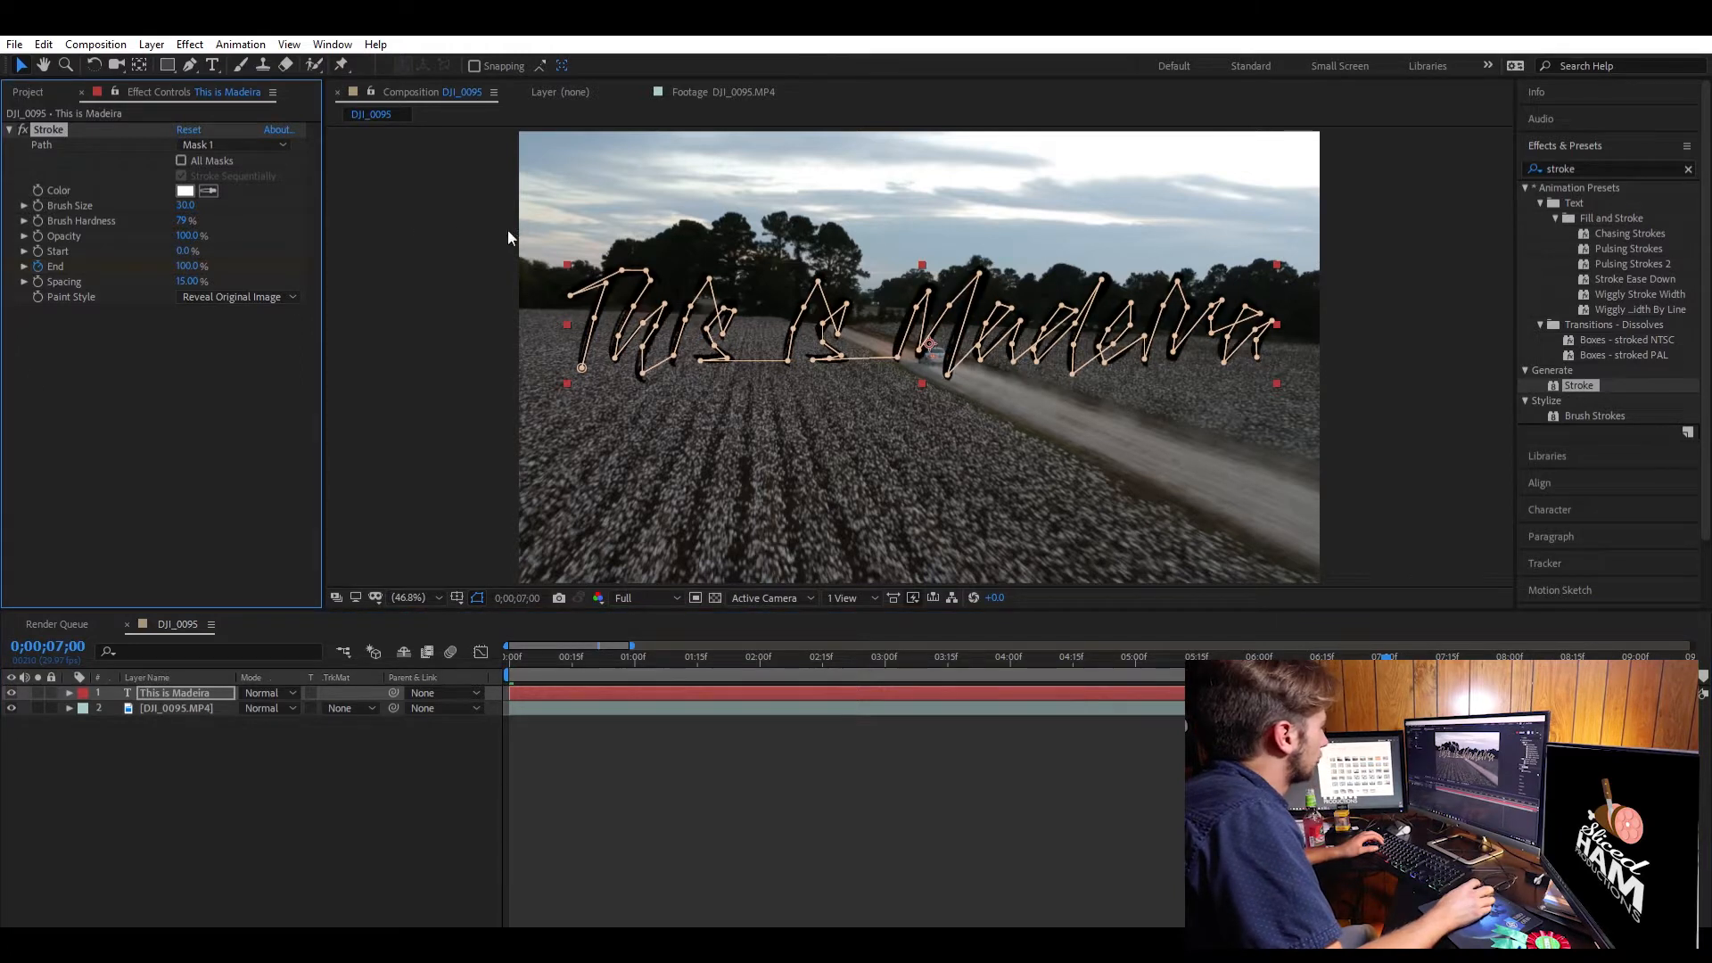
# Preview the write-on animation from the start of the composition with the layers deselected
pyautogui.press('space')
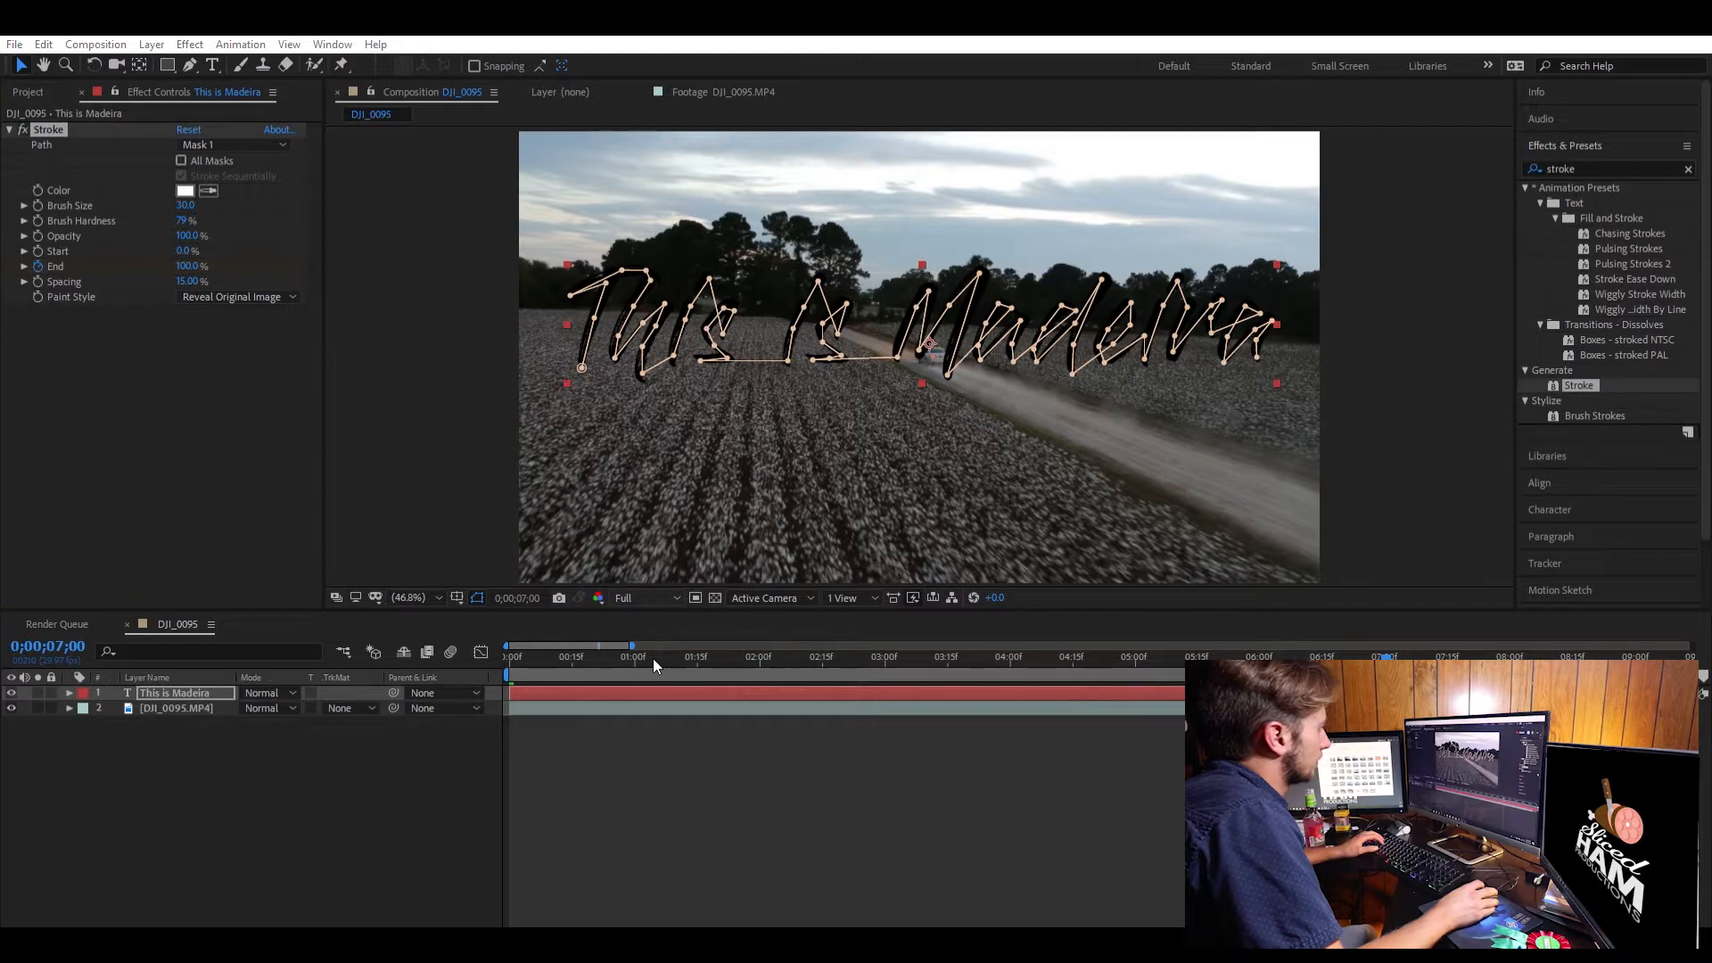
pyautogui.moveTo(654, 655); pyautogui.dragTo(511, 657)
pyautogui.click(359, 774)
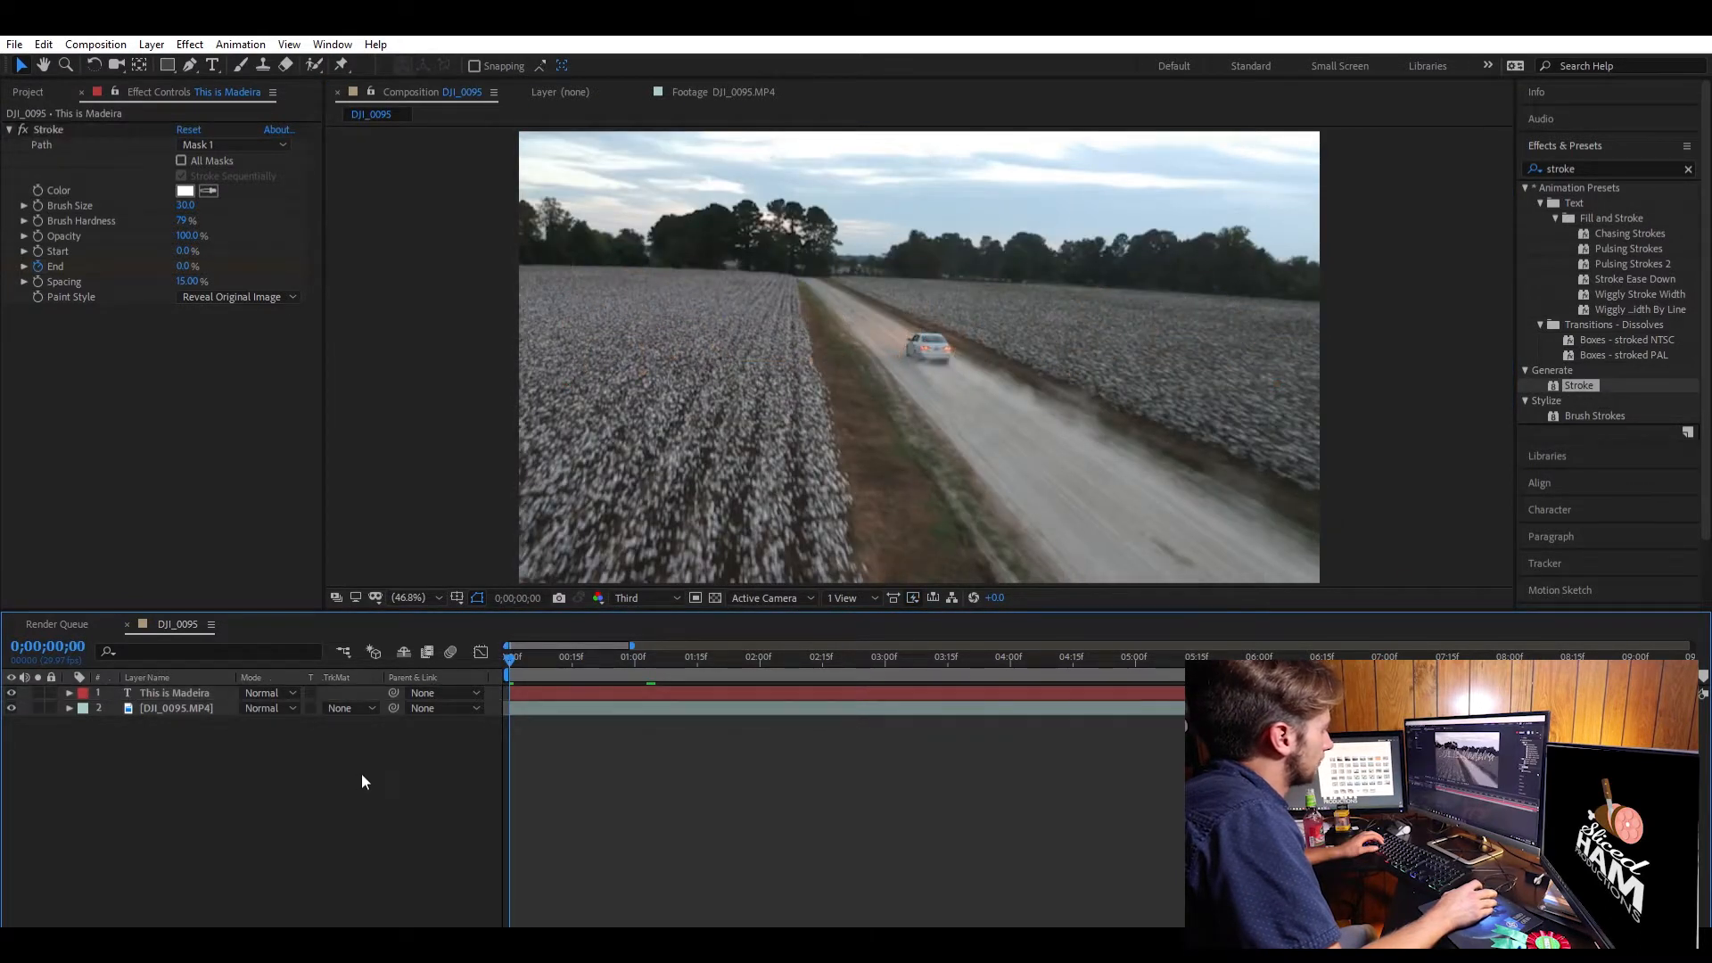
pyautogui.press('space')
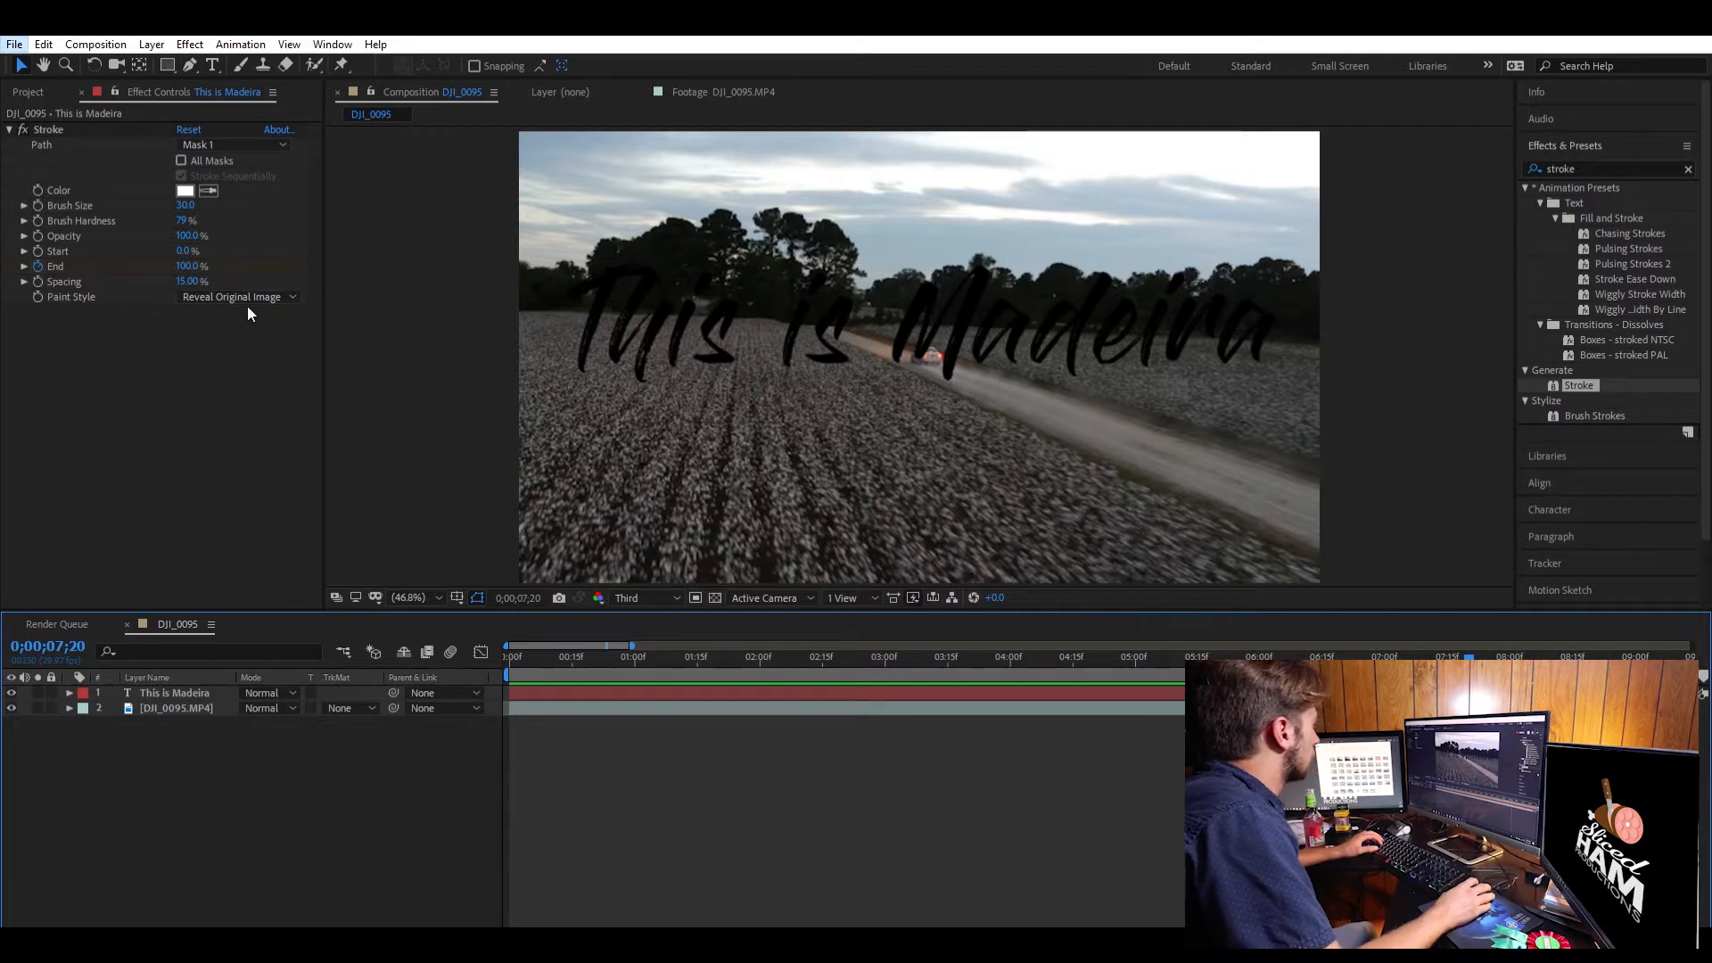
# Add the DJI_0095 composition to the render queue and check its Lossless output module settings
pyautogui.hotkey('ctrl', 'm')
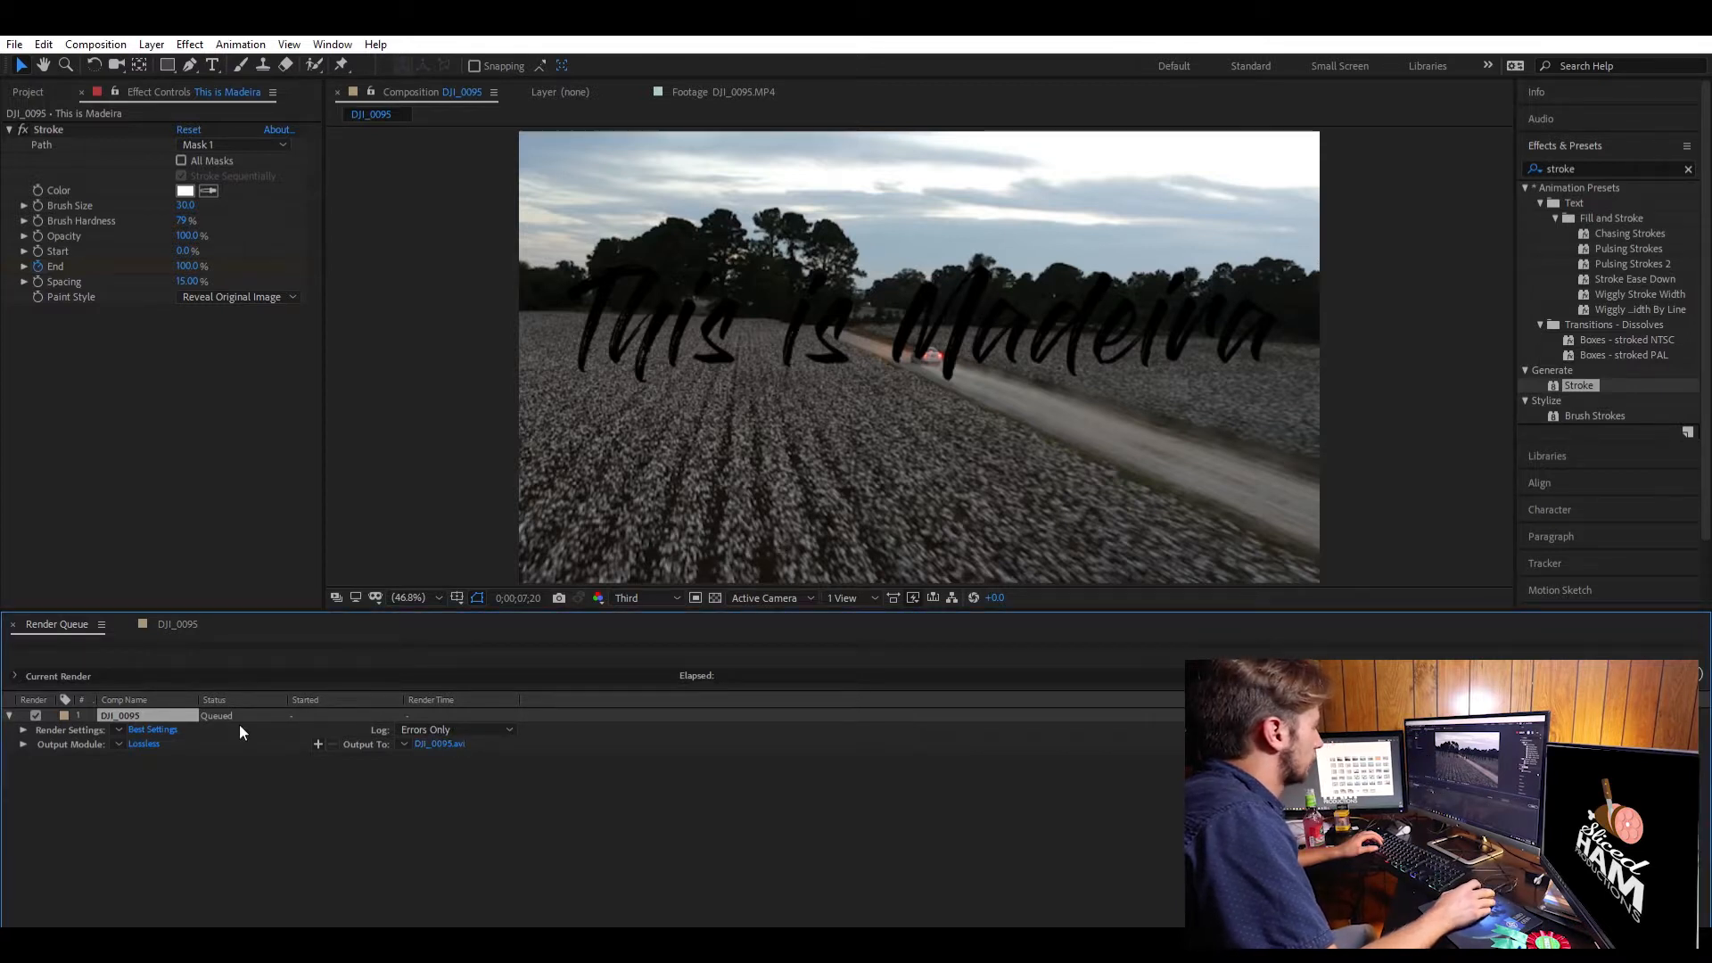
pyautogui.click(142, 742)
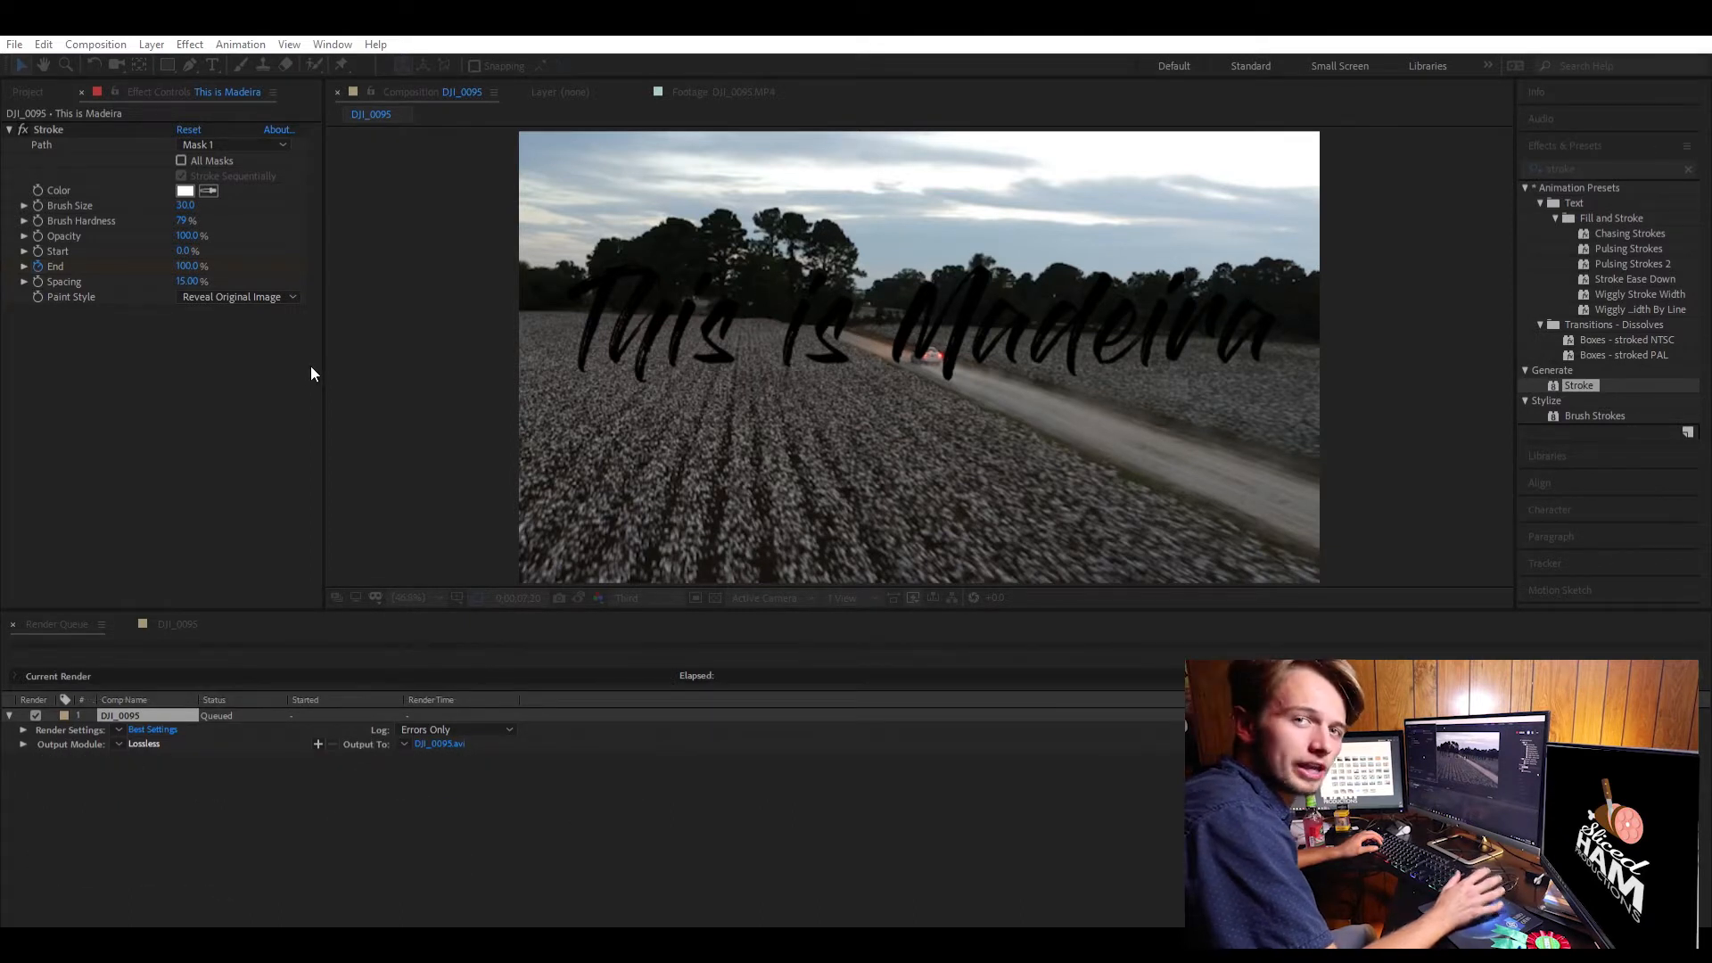
pyautogui.click(473, 599)
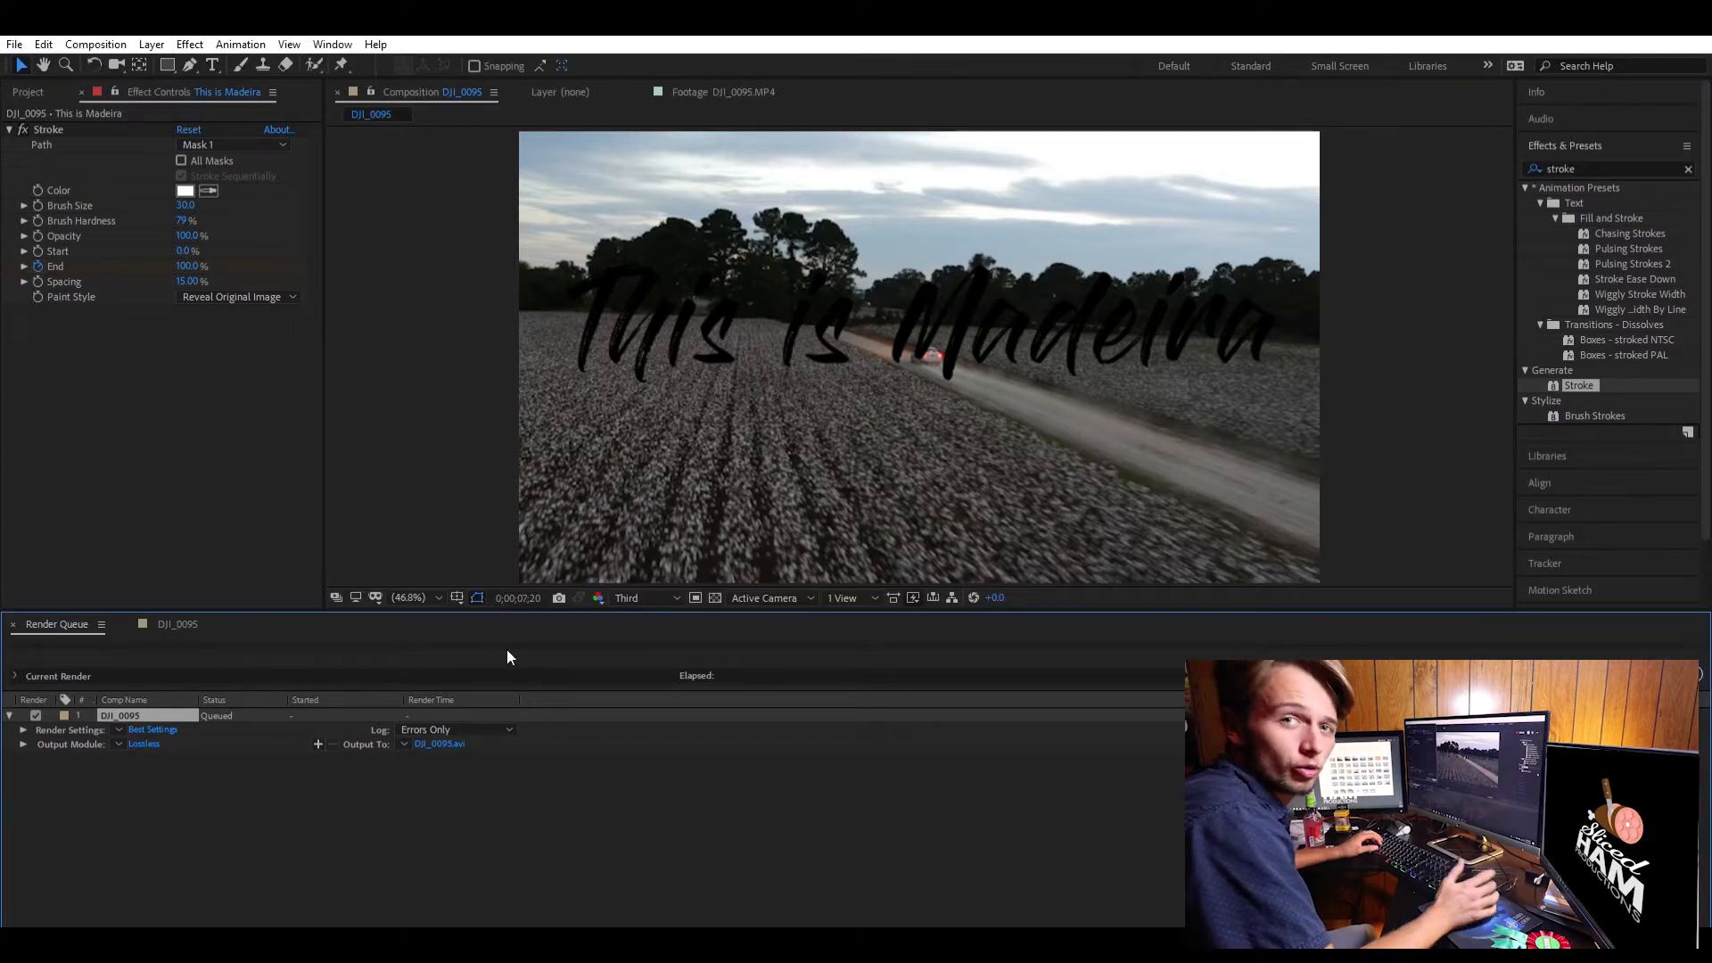